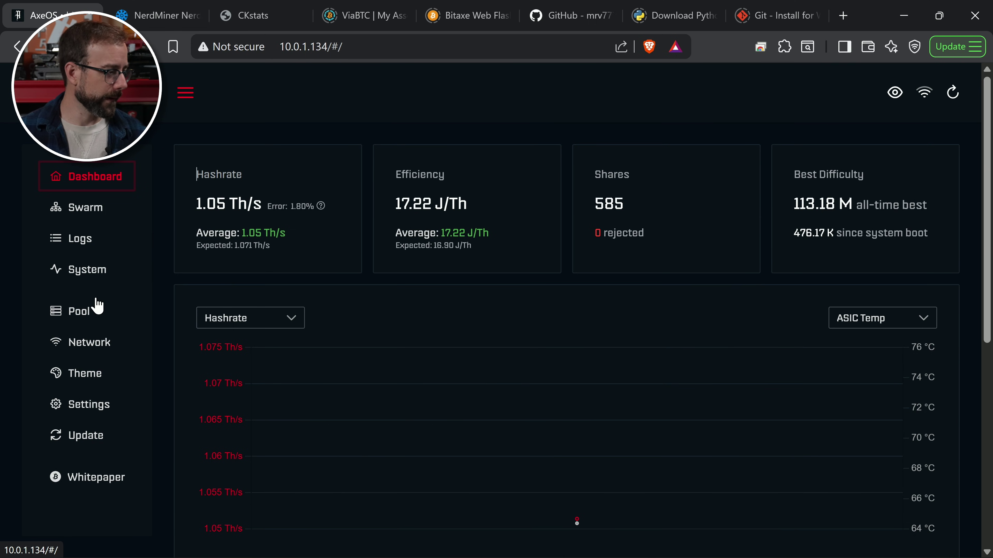
Reload the Settings page with ?oc= appended to unlock free-entry frequency and core voltage.
left_click(110, 416)
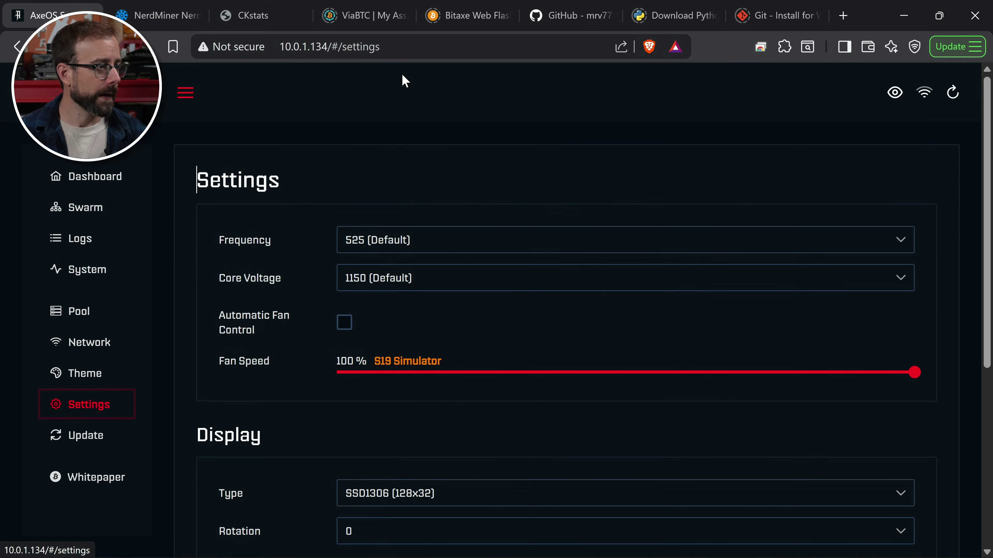
left_click(446, 49)
left_click(450, 43)
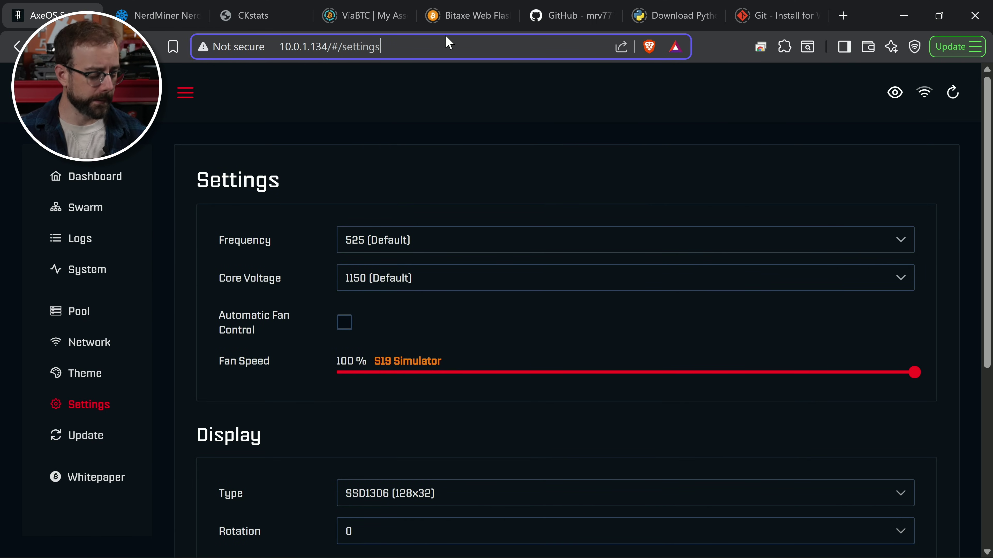
type("?oc")
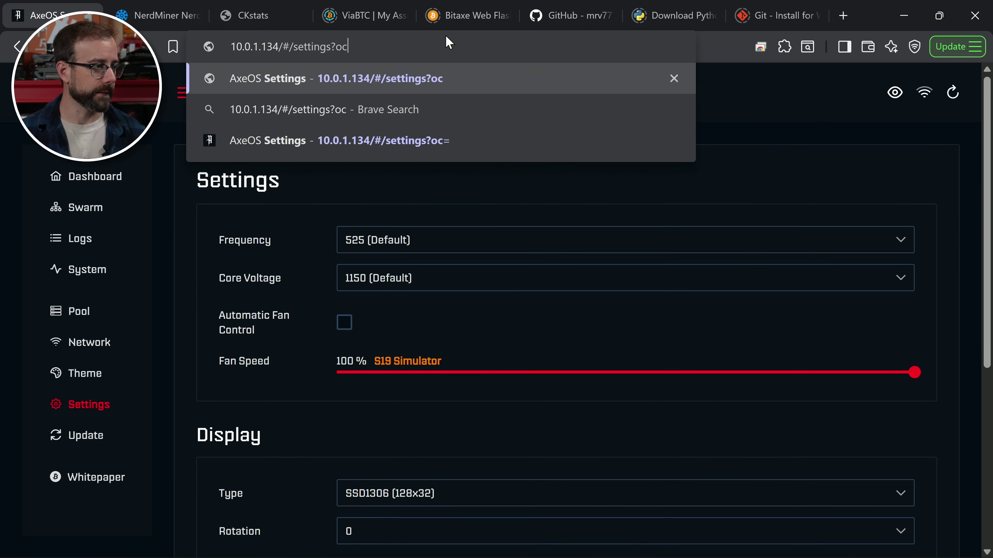
type("=")
key("Return")
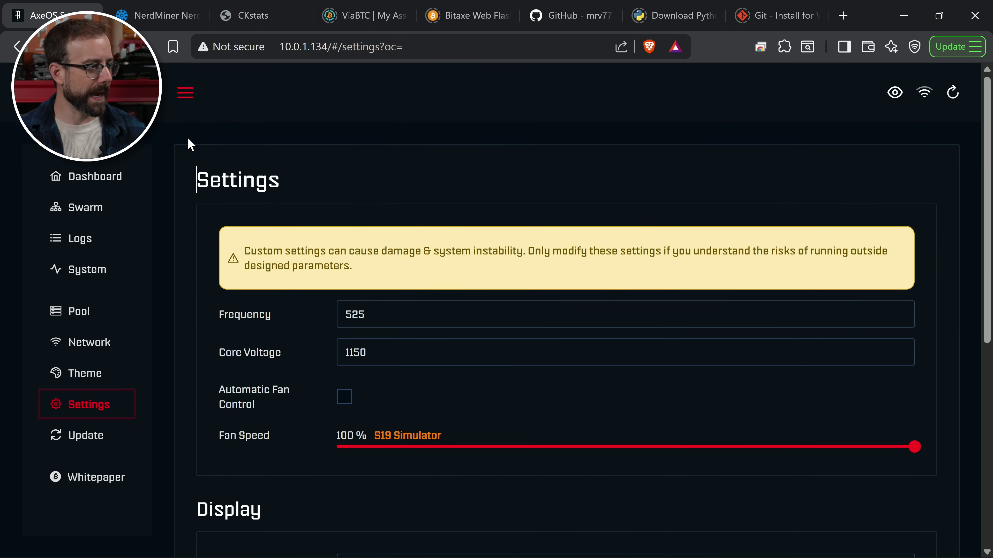
Test the free-entry fields with values 5000 and 123123 for frequency and 1231230 for core voltage.
scroll(181, 166, "down", 4)
scroll(184, 168, "up", 2)
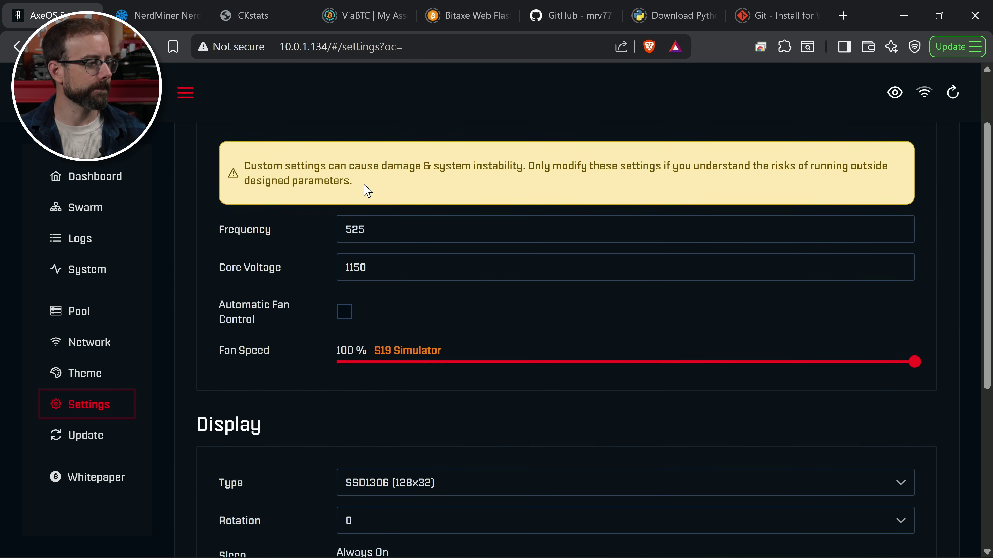
left_click(455, 241)
left_click(410, 278)
left_click(399, 234)
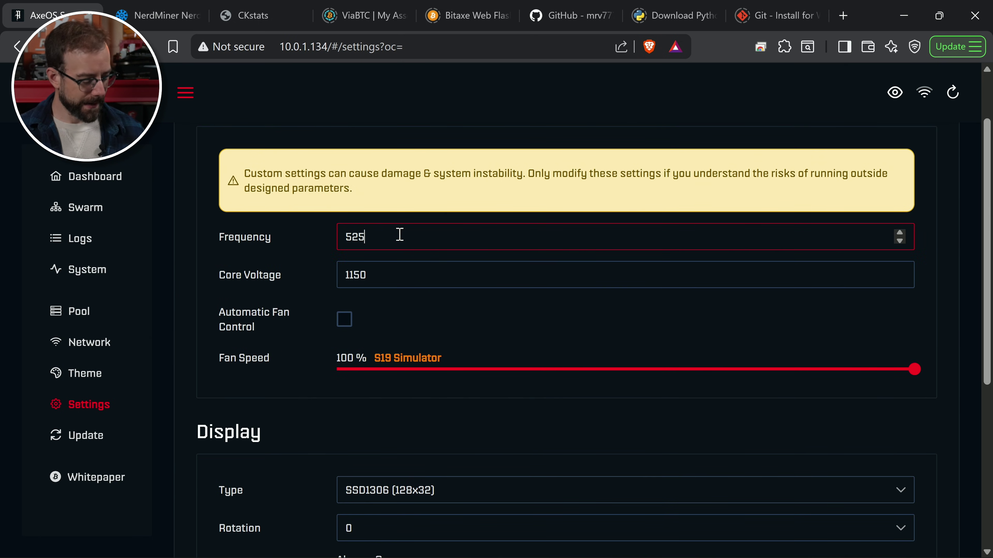
type("5000")
key("ctrl+a")
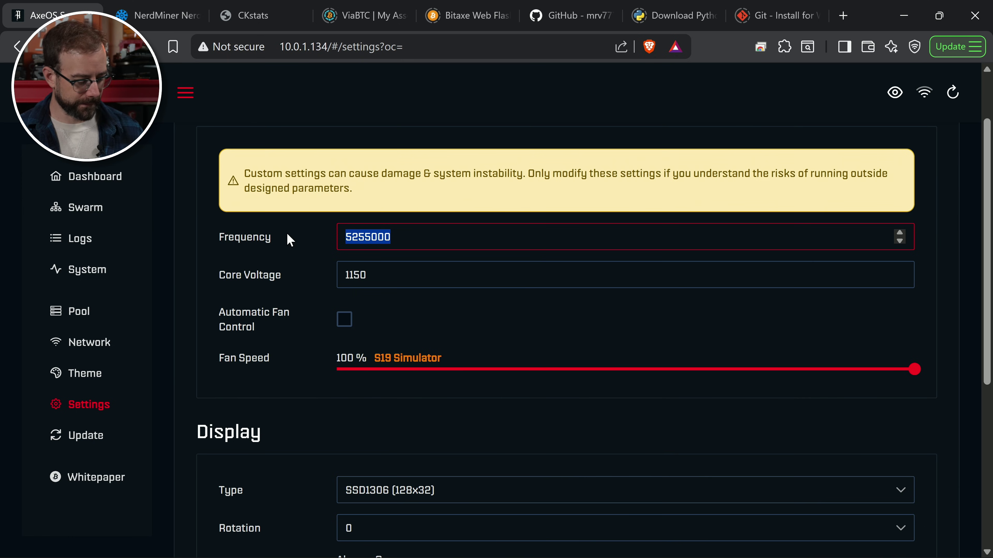
type("123123")
left_click(393, 275)
key("ctrl+a")
type("1231230")
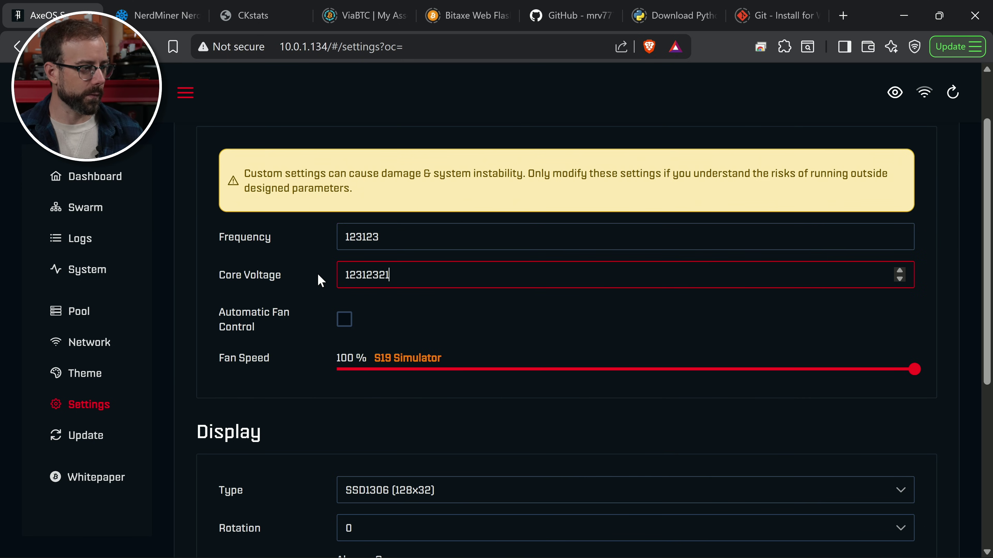
scroll(272, 325, "down", 5)
Disable overclock mode and choose 525 (Default) frequency and 1150 (Default) core voltage.
left_click(392, 496)
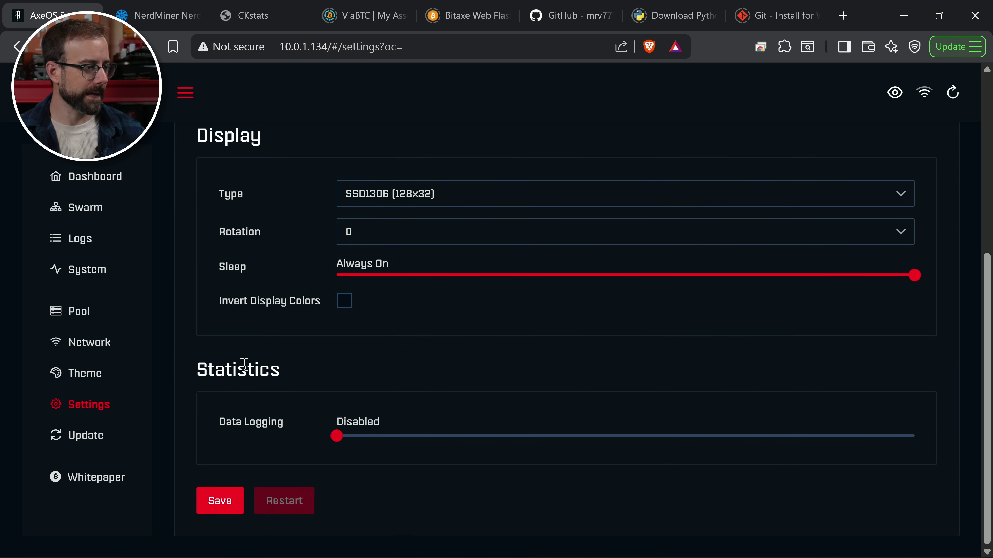
scroll(229, 350, "up", 5)
left_click(437, 236)
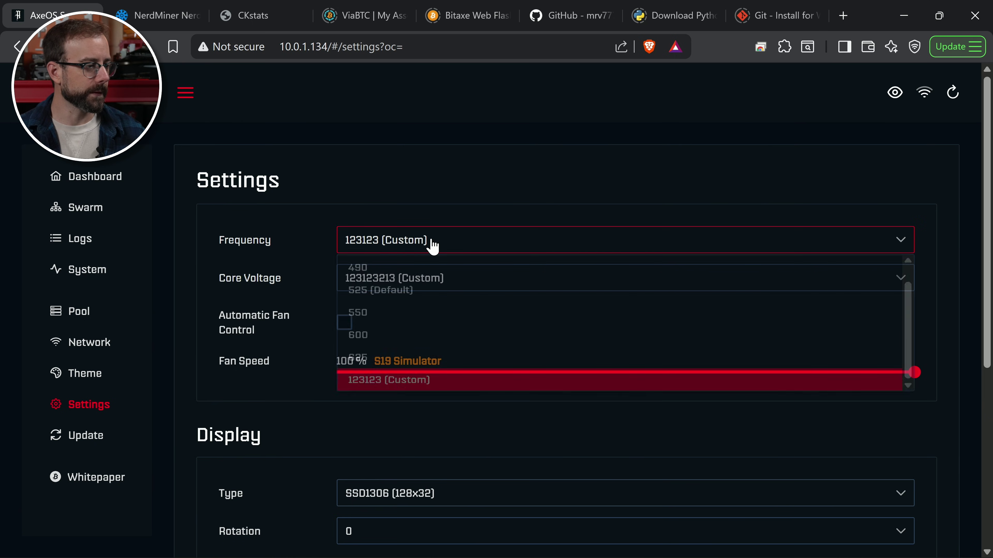
left_click(399, 296)
left_click(412, 285)
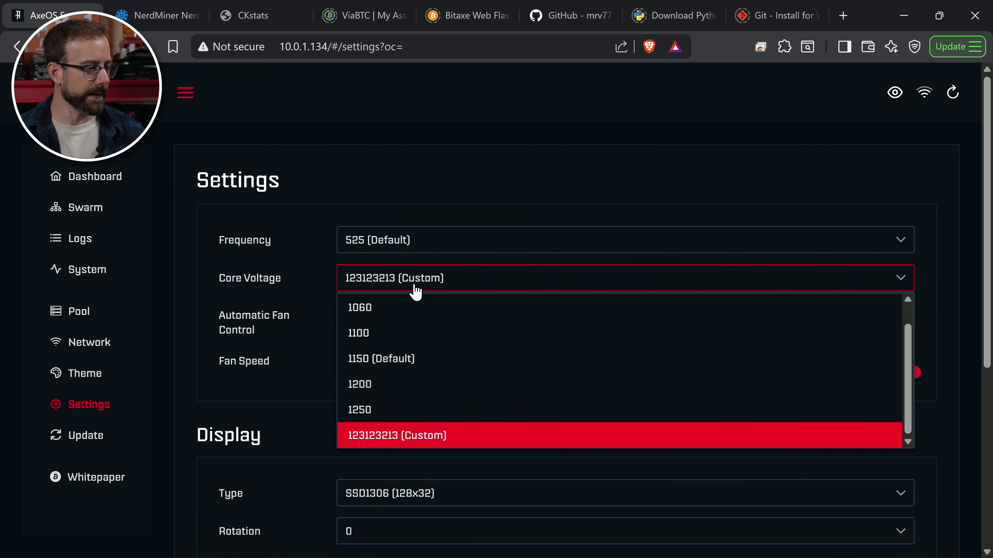
left_click(405, 355)
Recheck the preset lists, keeping 525 and 1150 defaults, and save the settings.
left_click(390, 242)
scroll(388, 392, "down", 2)
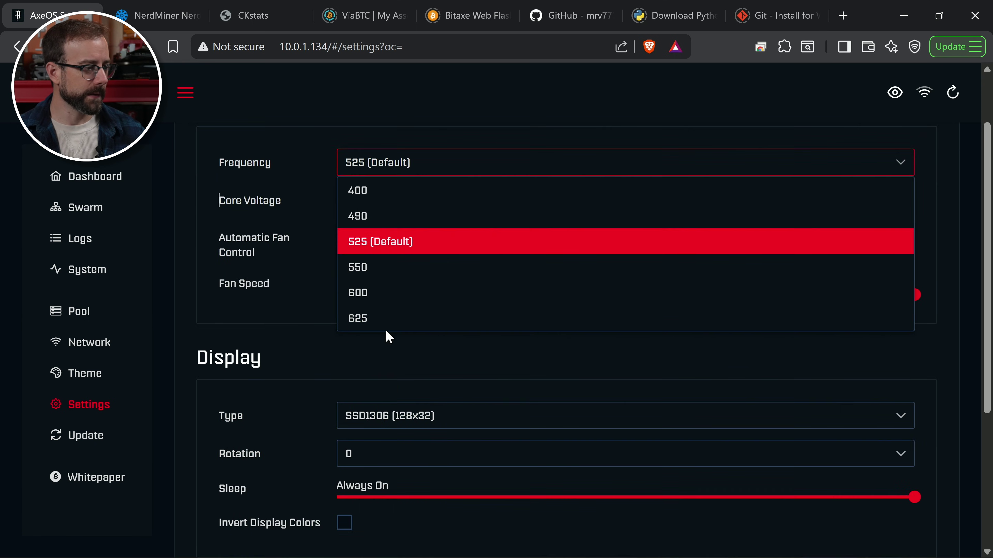
scroll(388, 335, "up", 2)
left_click(384, 240)
left_click(378, 276)
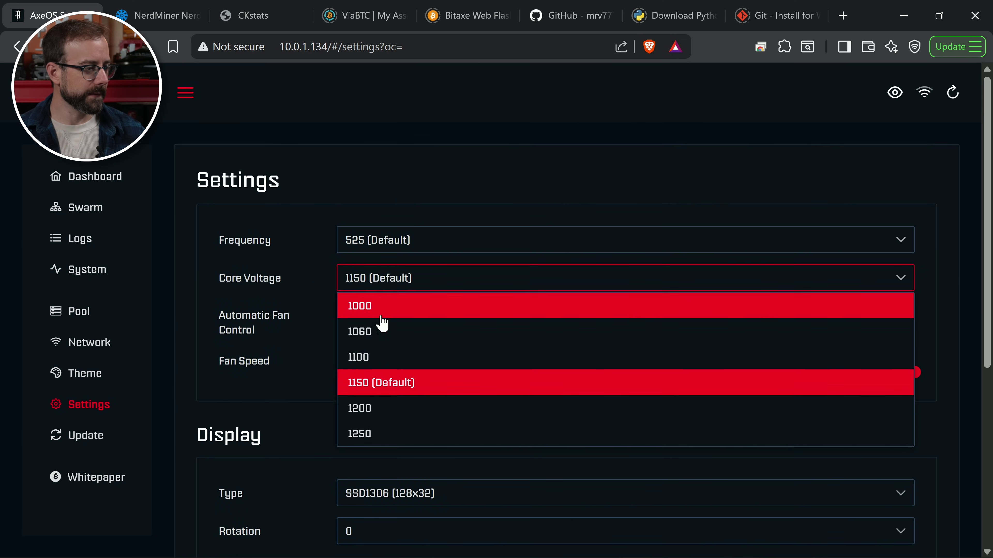
left_click(372, 190)
left_click(432, 244)
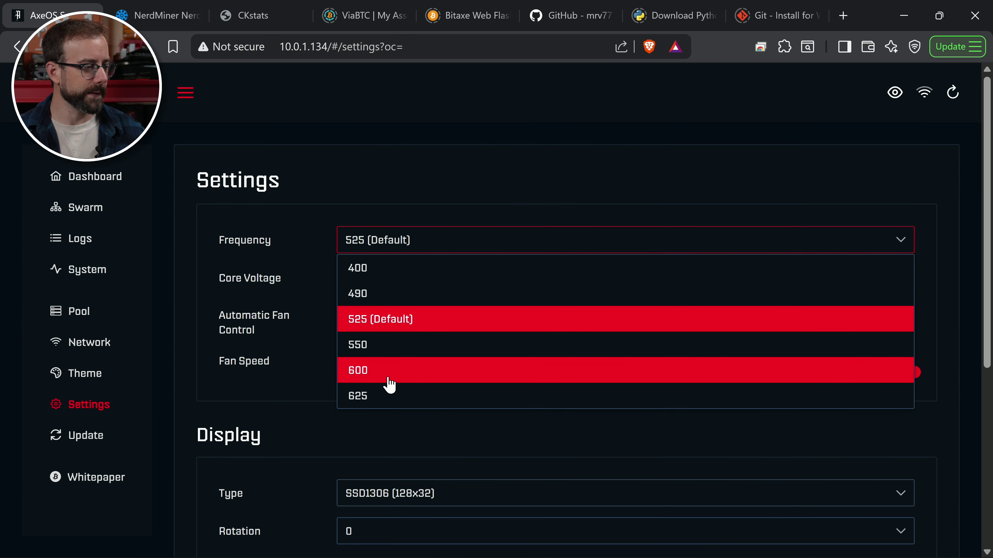
left_click(383, 200)
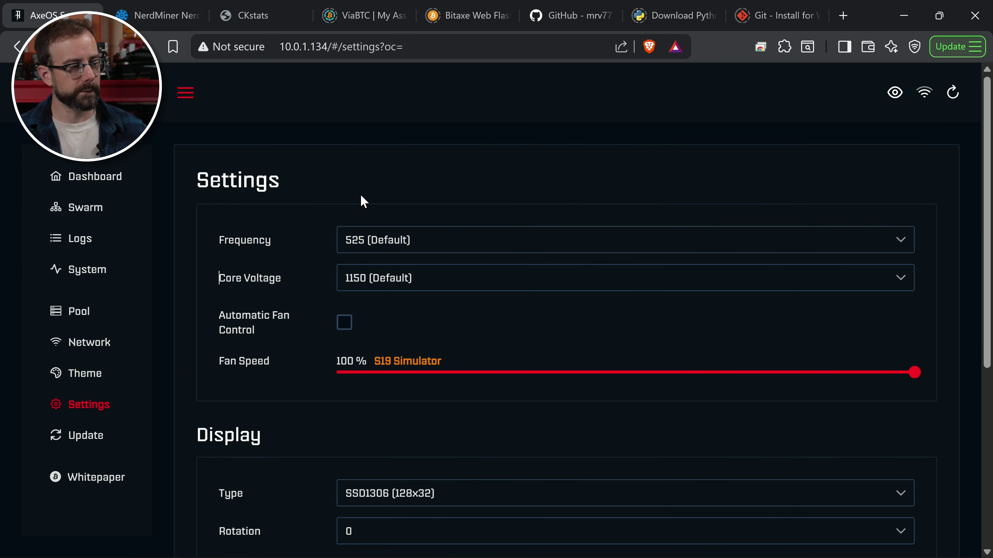
scroll(346, 188, "down", 5)
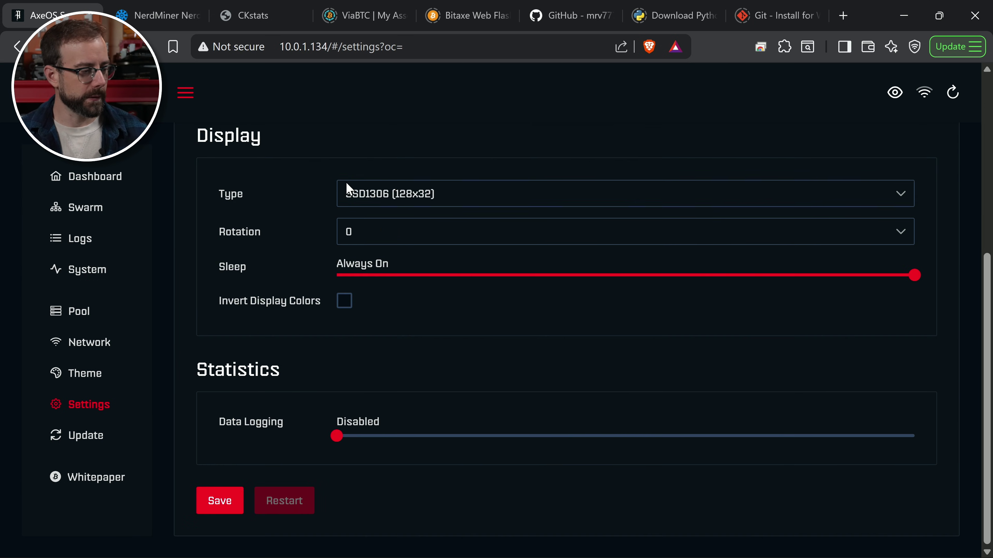
left_click(212, 508)
scroll(197, 370, "up", 5)
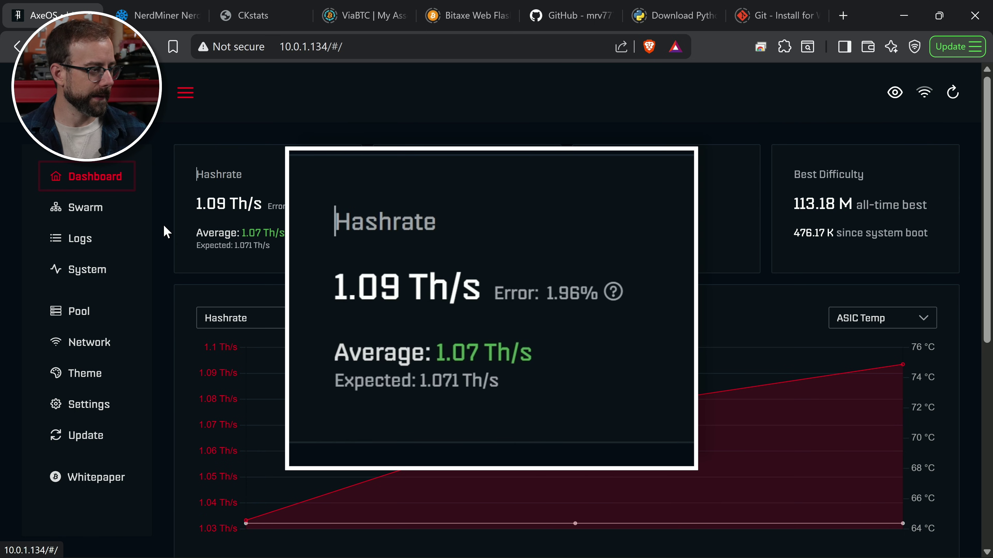
scroll(166, 232, "down", 10)
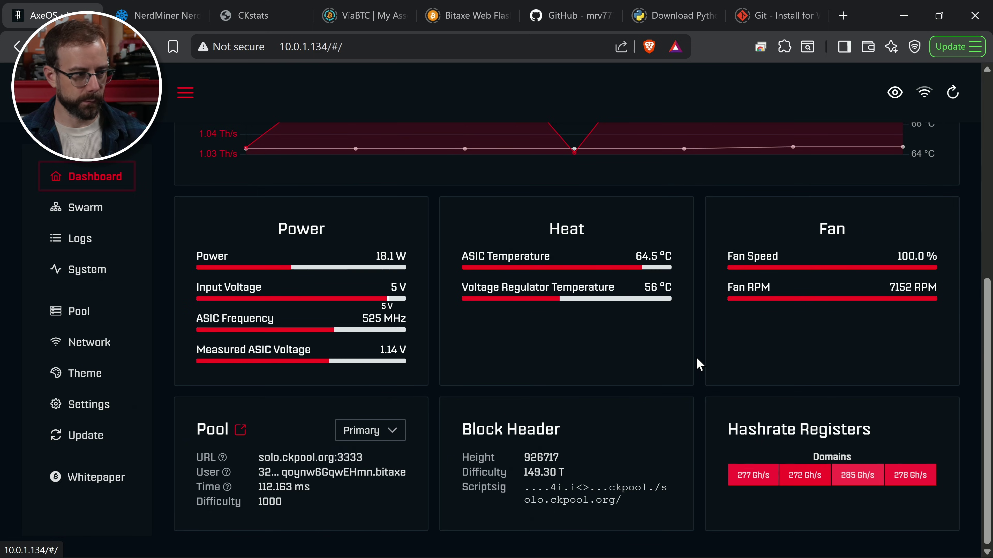
scroll(690, 377, "up", 5)
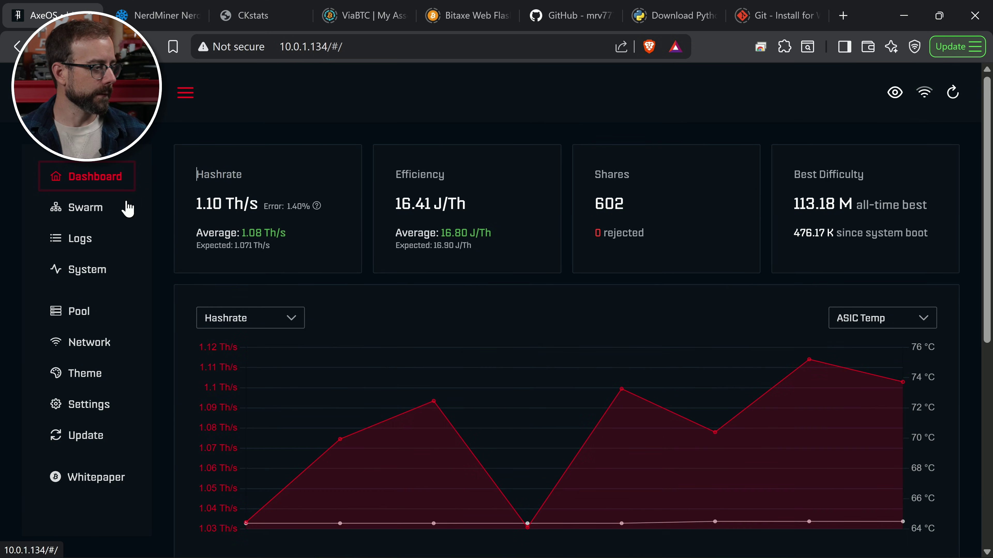
left_click(93, 416)
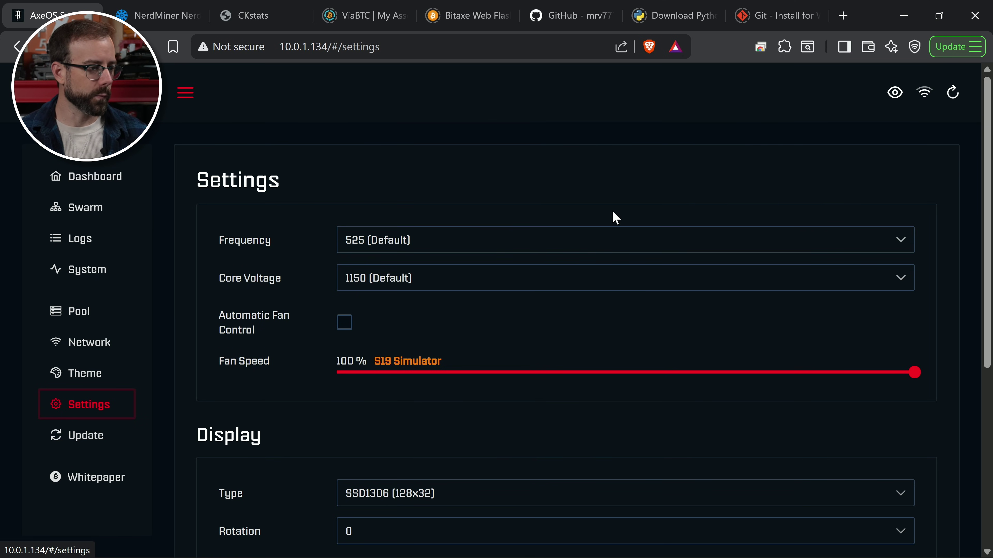
Pick 550 from the frequency presets and save, leaving core voltage at 1150.
left_click(541, 242)
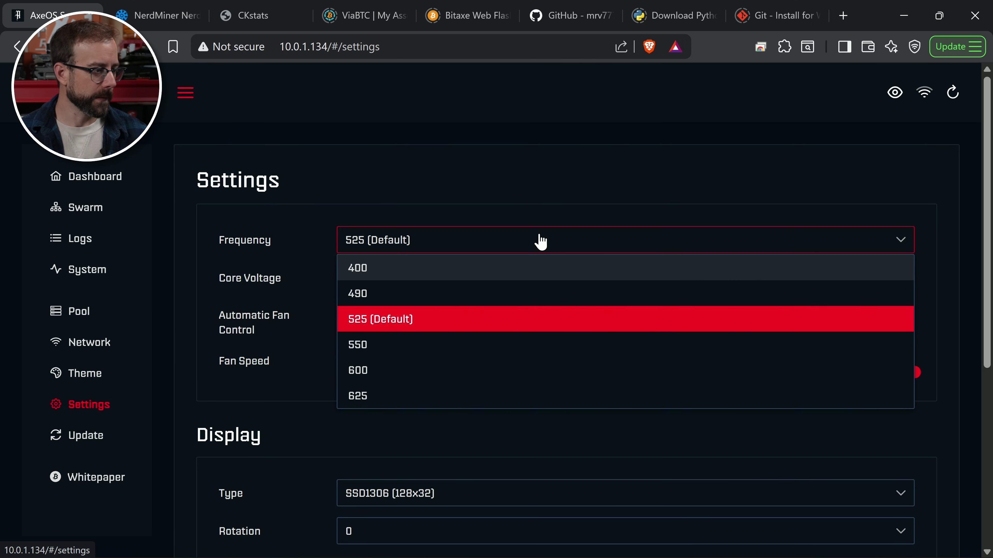
left_click(430, 183)
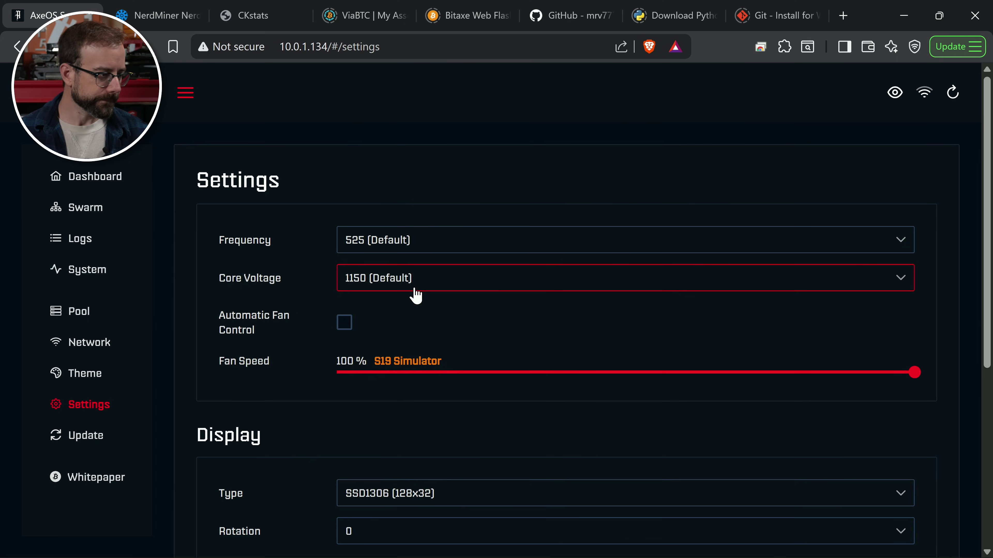
left_click(401, 243)
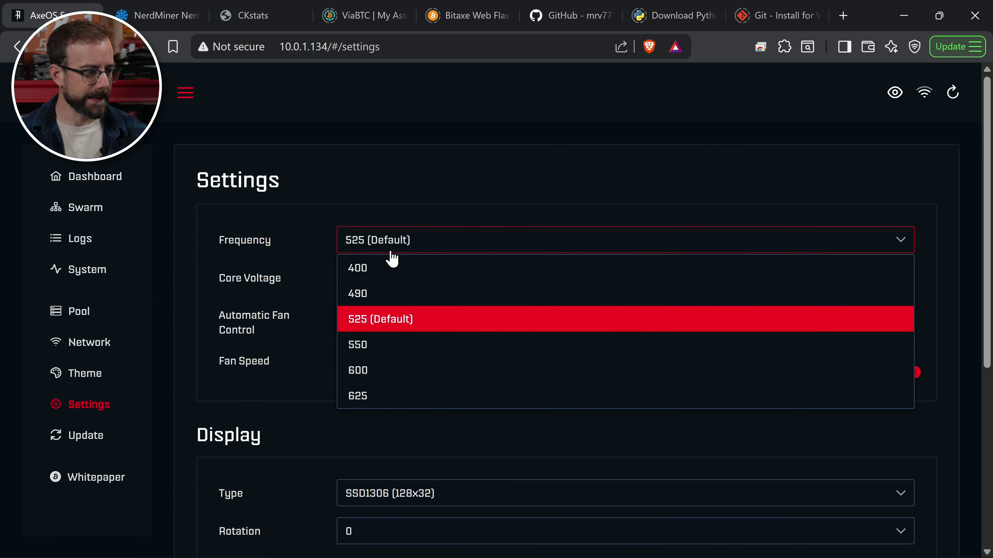
left_click(368, 346)
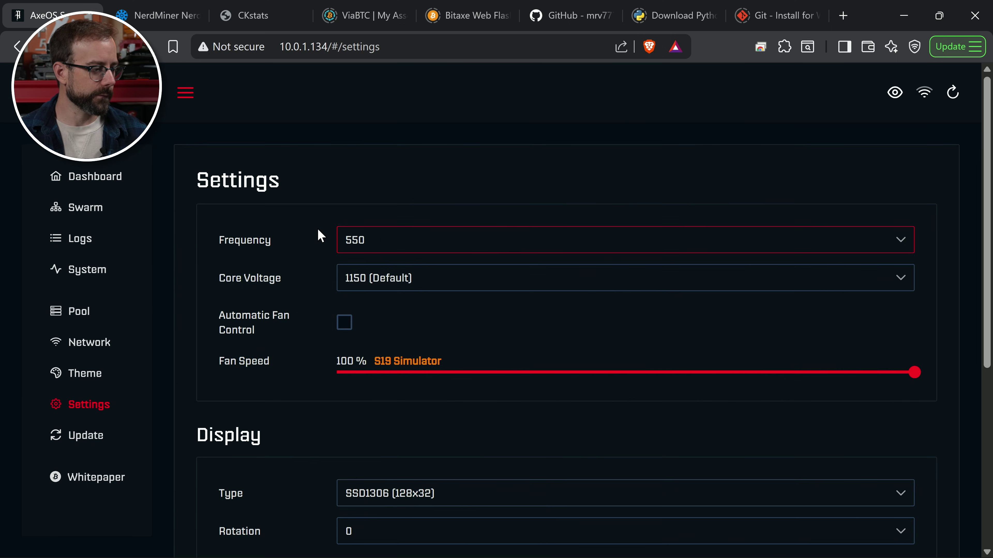
scroll(321, 237, "down", 6)
left_click(220, 502)
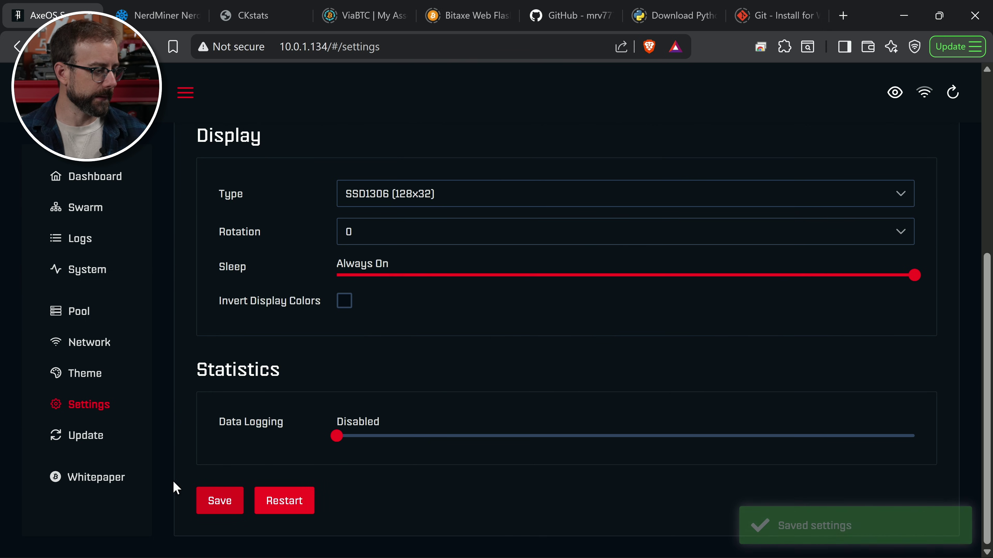
Open the Dashboard to watch hashrate reach 1.15 Th/s at 550 MHz.
left_click(97, 191)
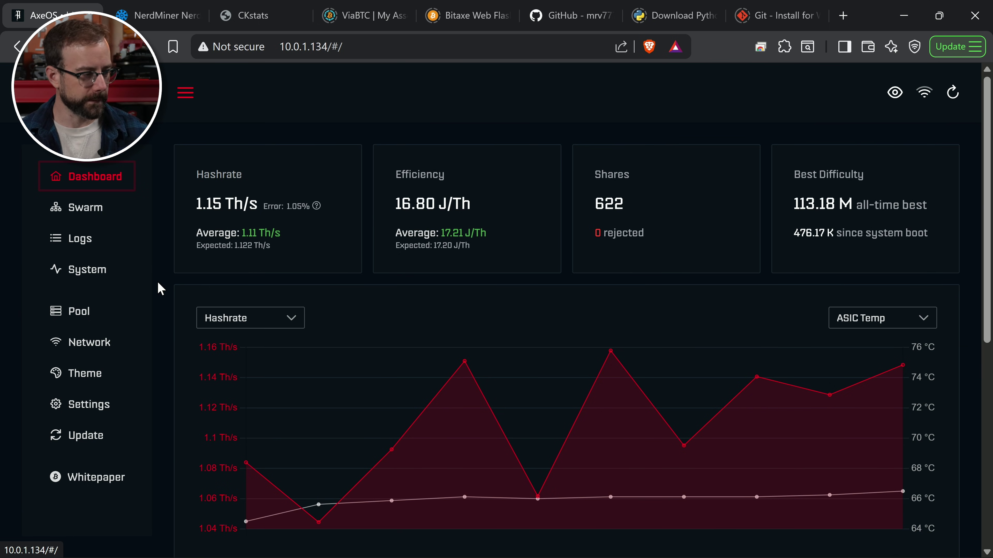
Scroll down the dashboard to review shares, hashrate and efficiency panels.
scroll(160, 289, "down", 8)
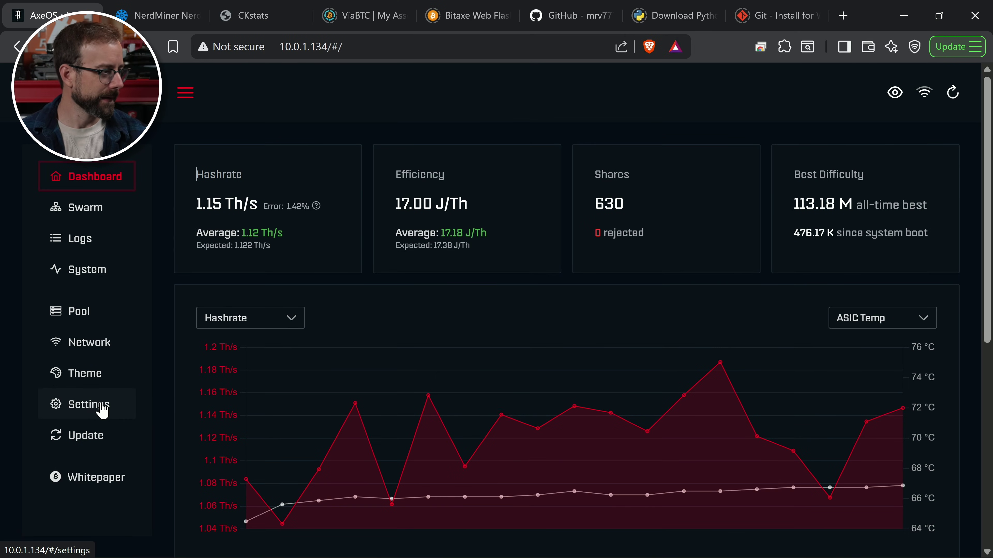
Set the frequency to 600 in Settings, save it, and return to the dashboard.
left_click(103, 411)
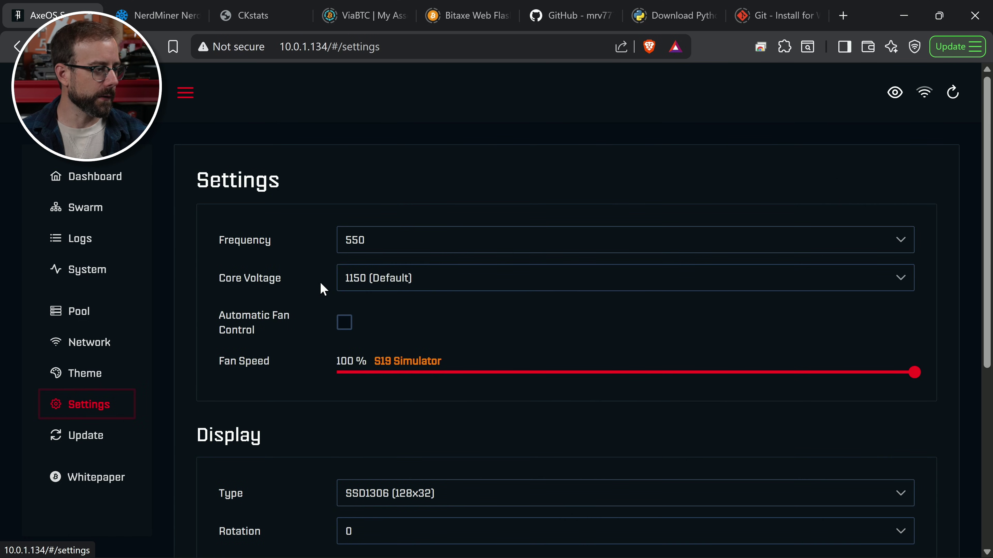
left_click(424, 239)
left_click(379, 369)
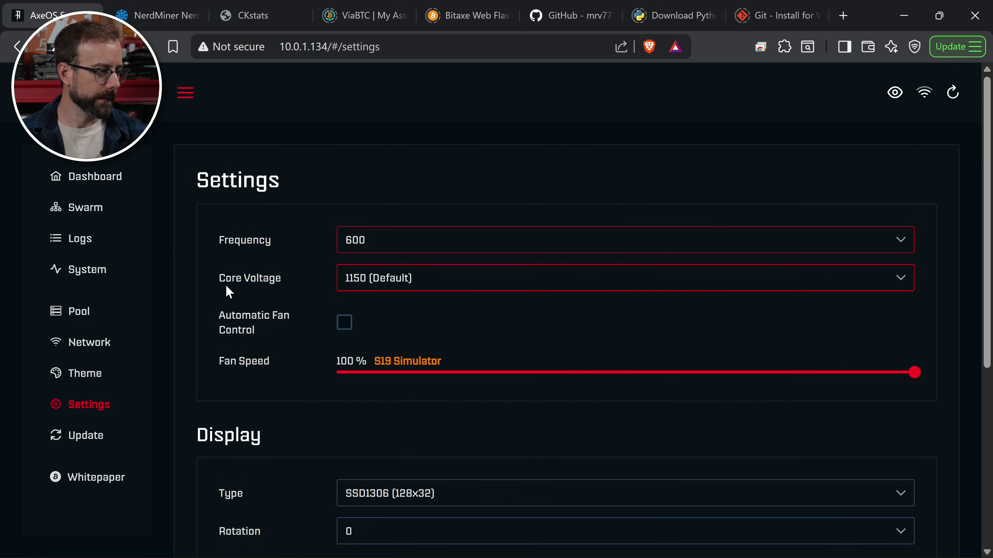
scroll(228, 290, "down", 7)
left_click(231, 501)
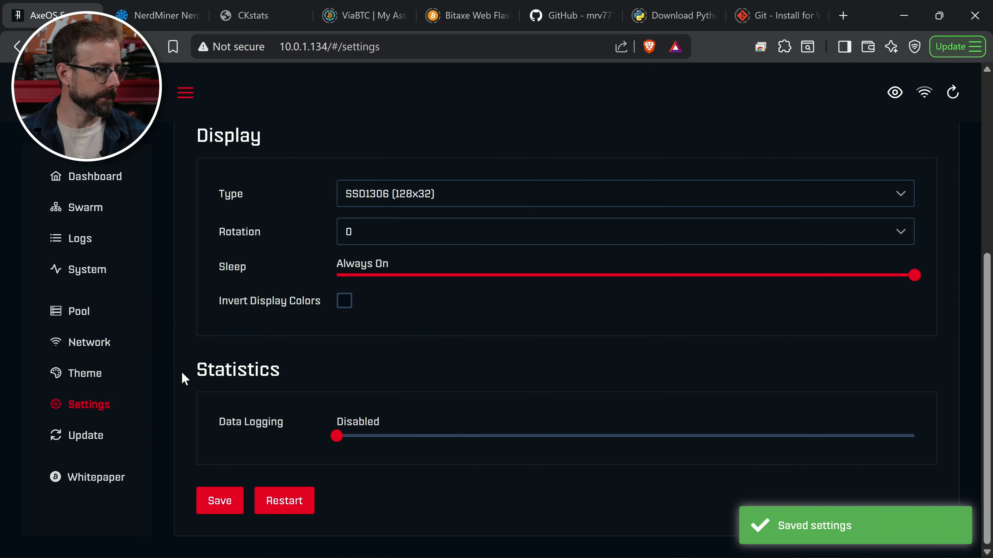
scroll(180, 370, "up", 7)
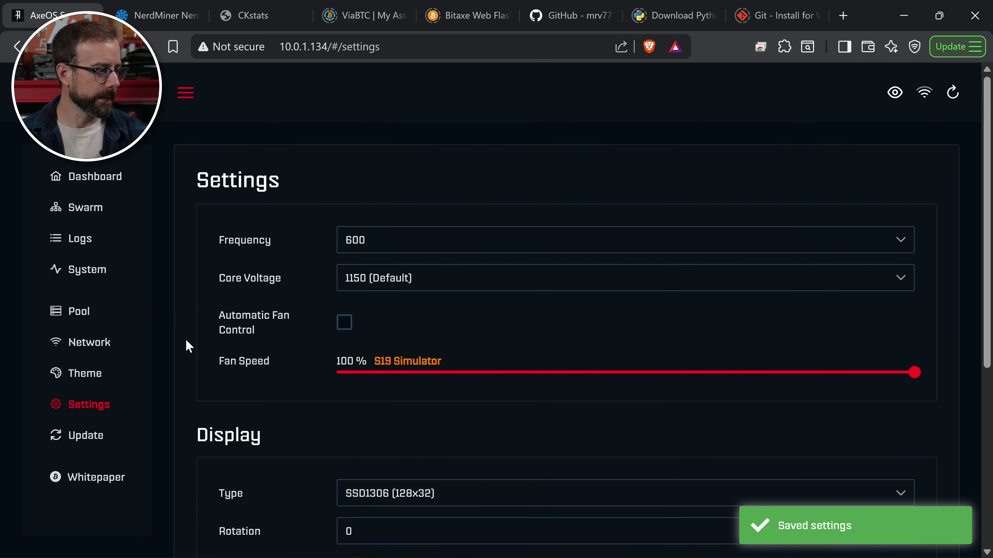
left_click(99, 185)
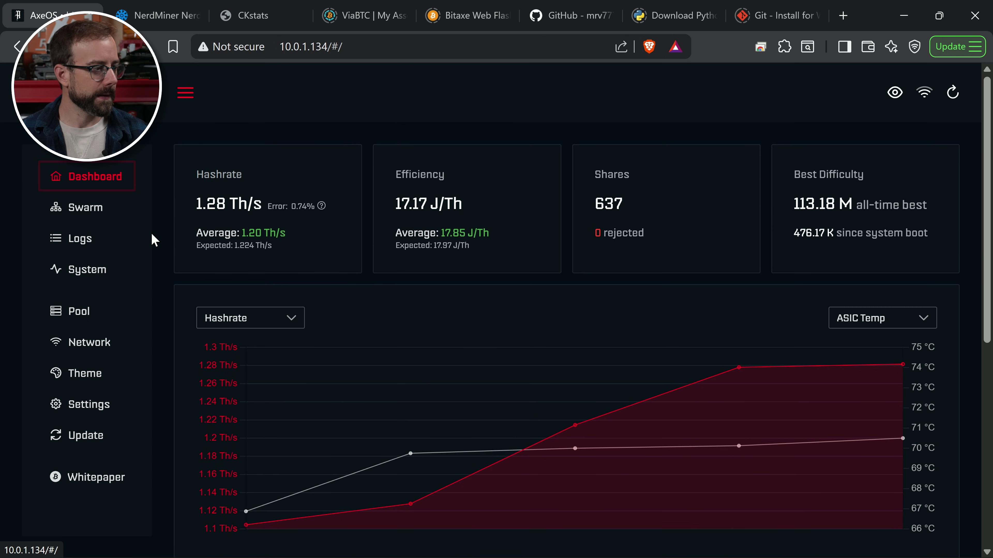
scroll(155, 241, "down", 5)
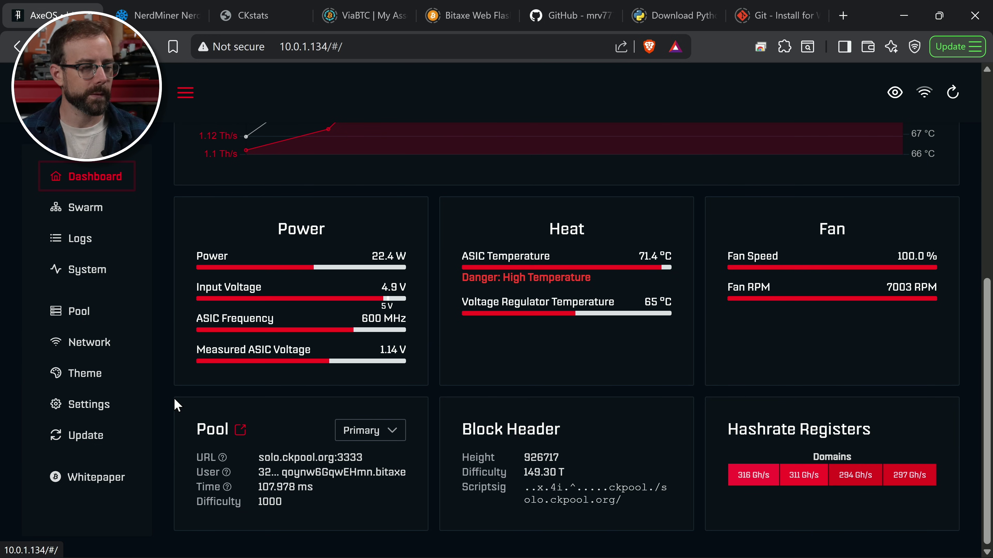
scroll(172, 403, "up", 10)
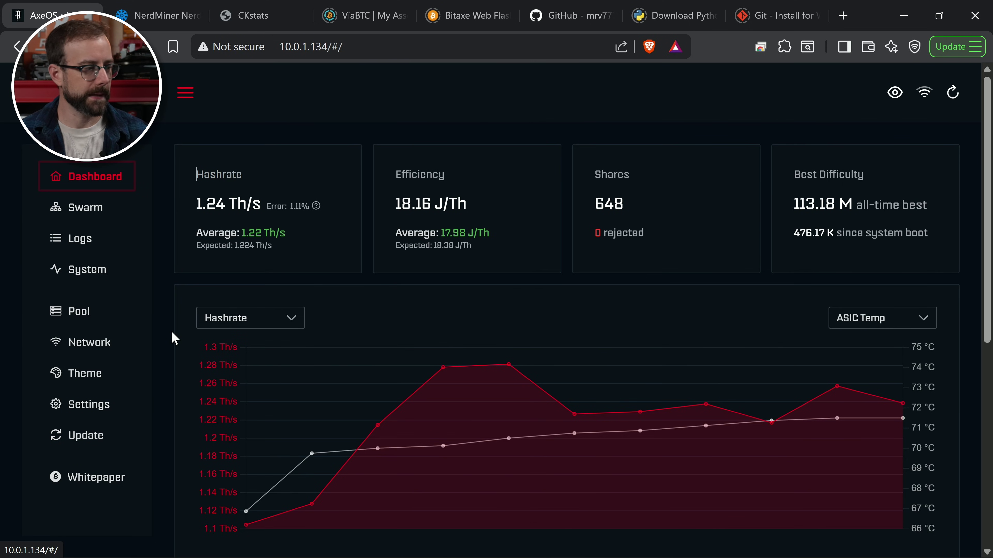
scroll(172, 330, "down", 6)
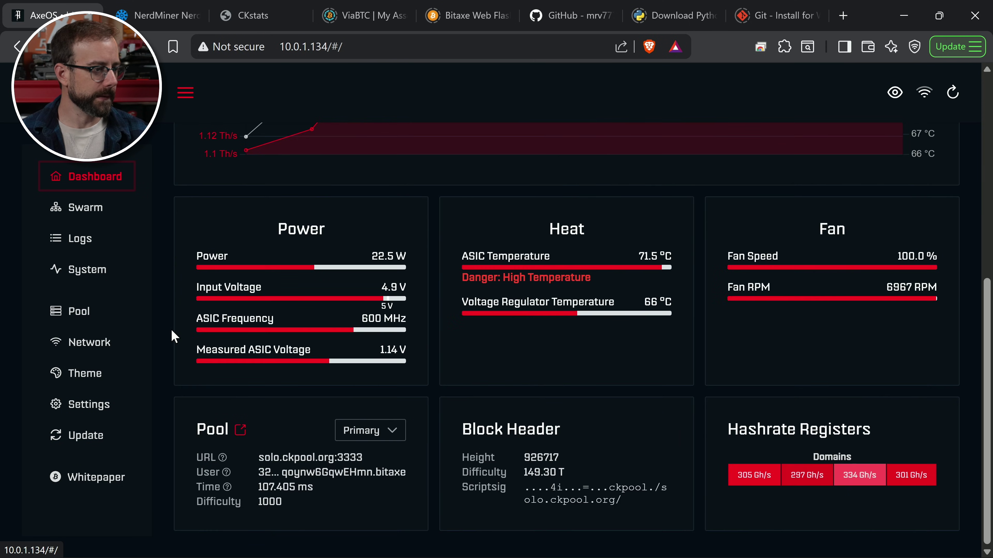
scroll(172, 330, "up", 6)
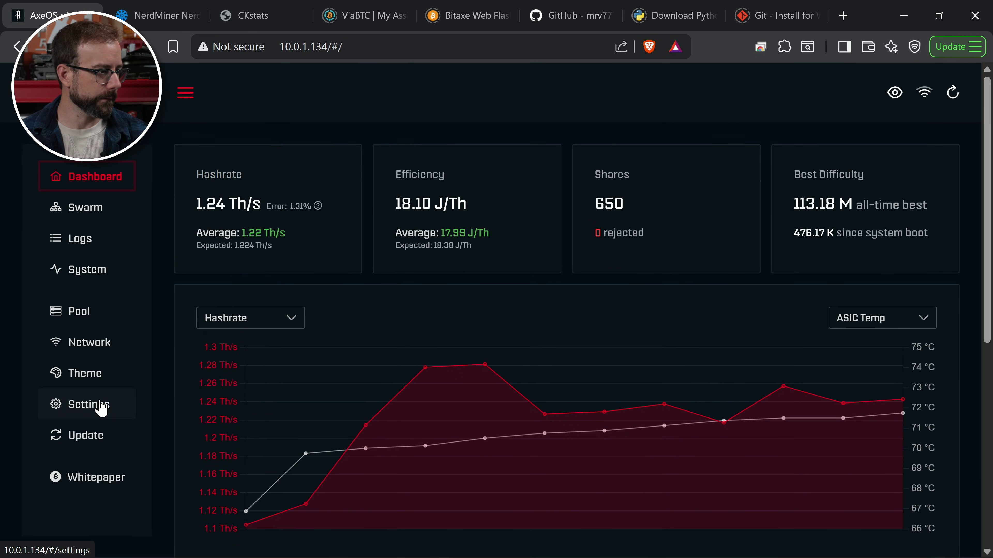
Select 625 from the frequency list in Settings, save, and view the dashboard.
left_click(101, 409)
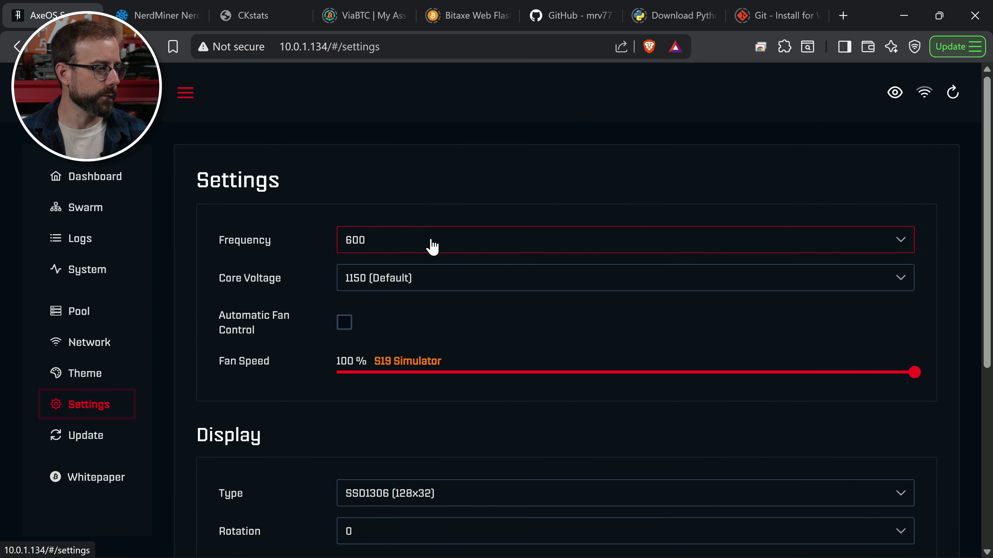
left_click(409, 250)
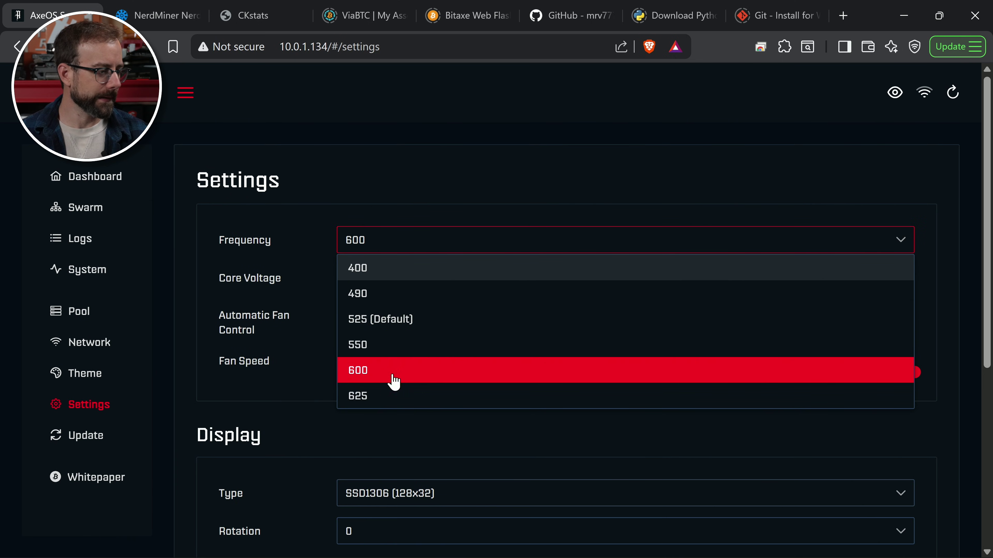
scroll(398, 344, "down", 2)
left_click(375, 326)
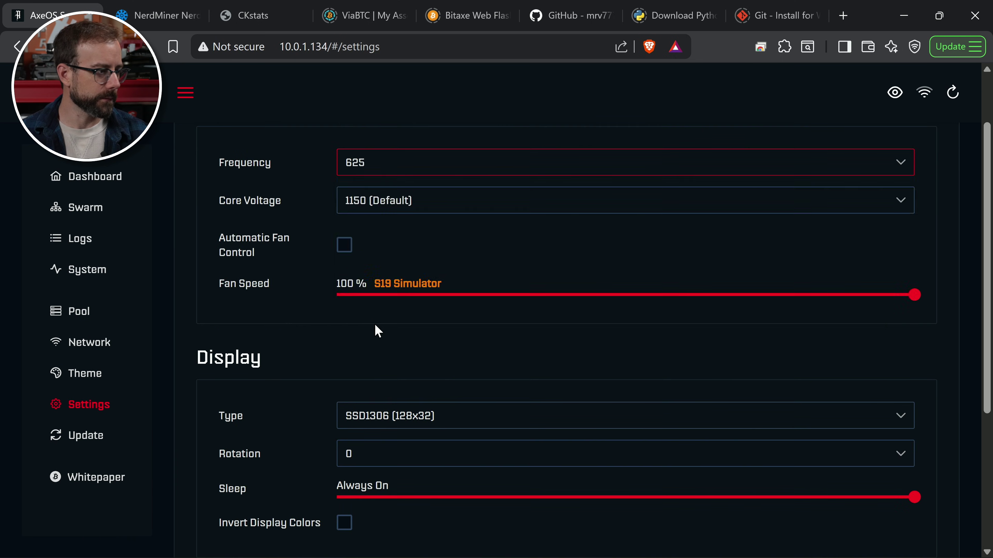
scroll(304, 344, "up", 2)
scroll(186, 330, "down", 7)
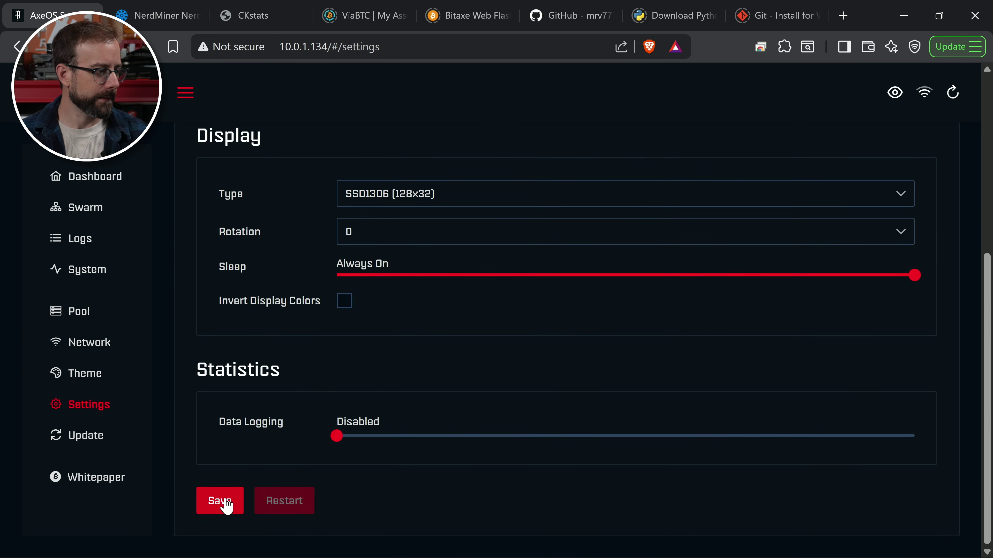
left_click(220, 501)
scroll(164, 360, "up", 8)
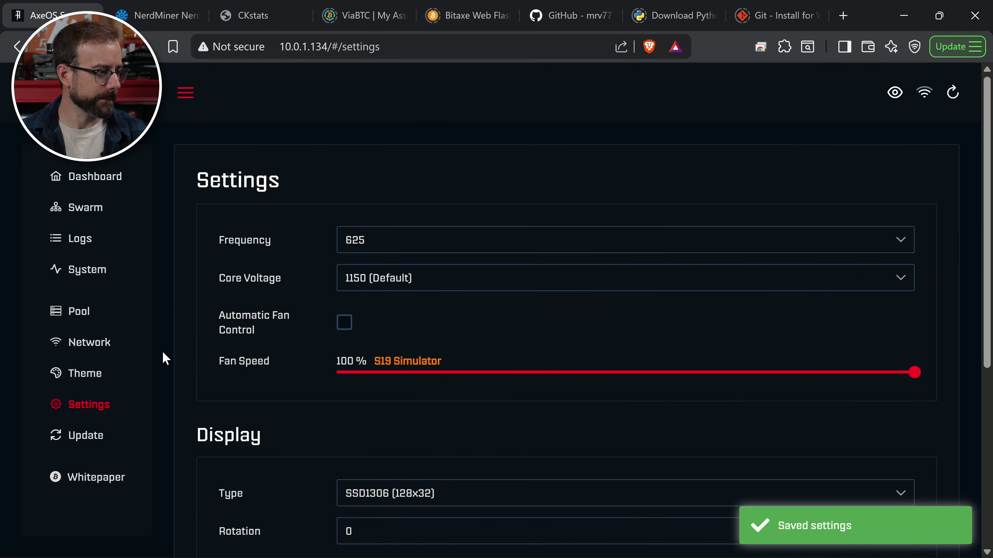
left_click(90, 186)
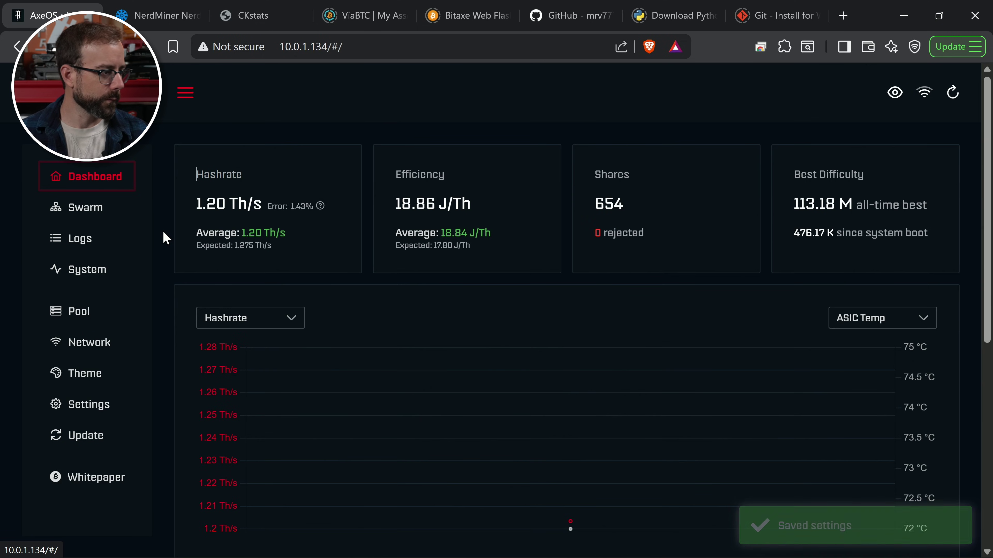
scroll(164, 232, "down", 6)
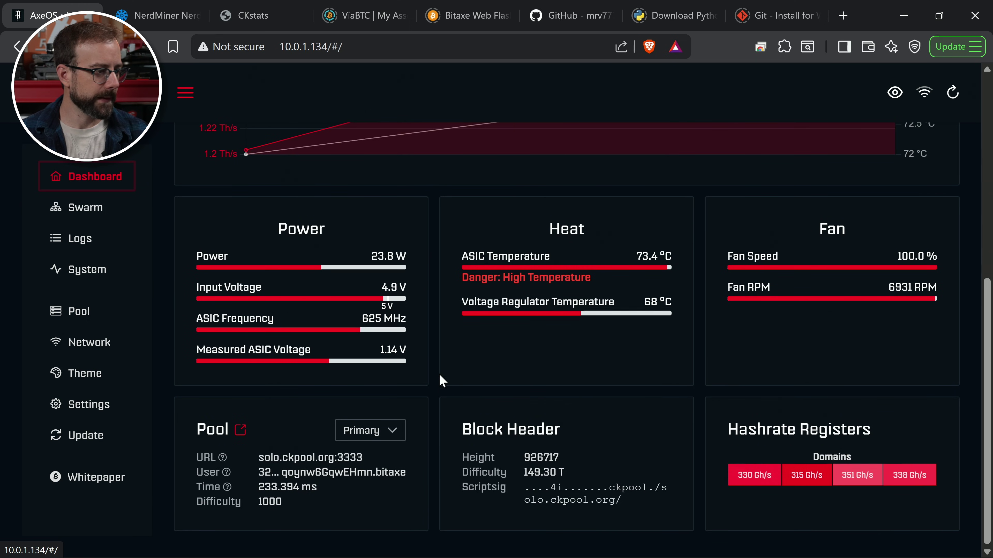
scroll(157, 370, "up", 6)
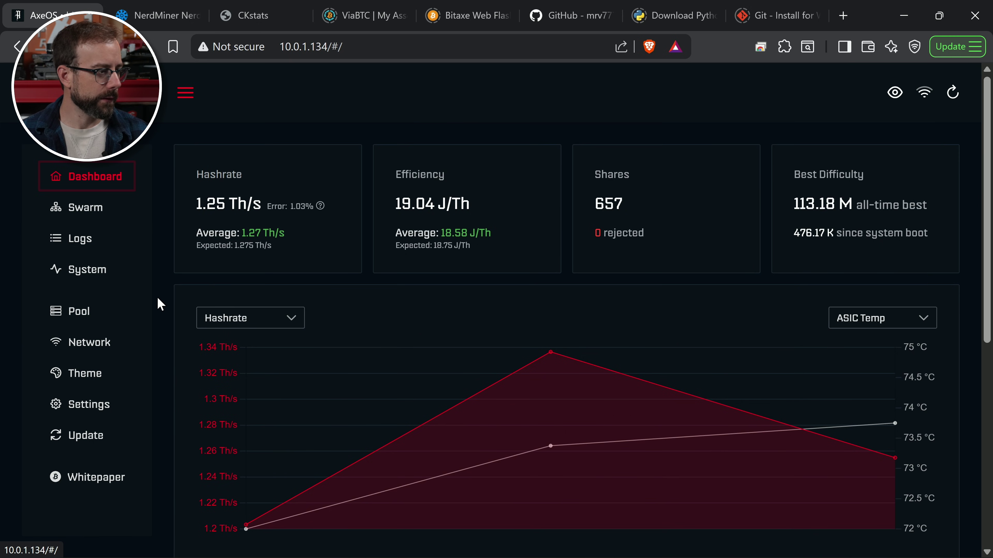
scroll(158, 304, "down", 8)
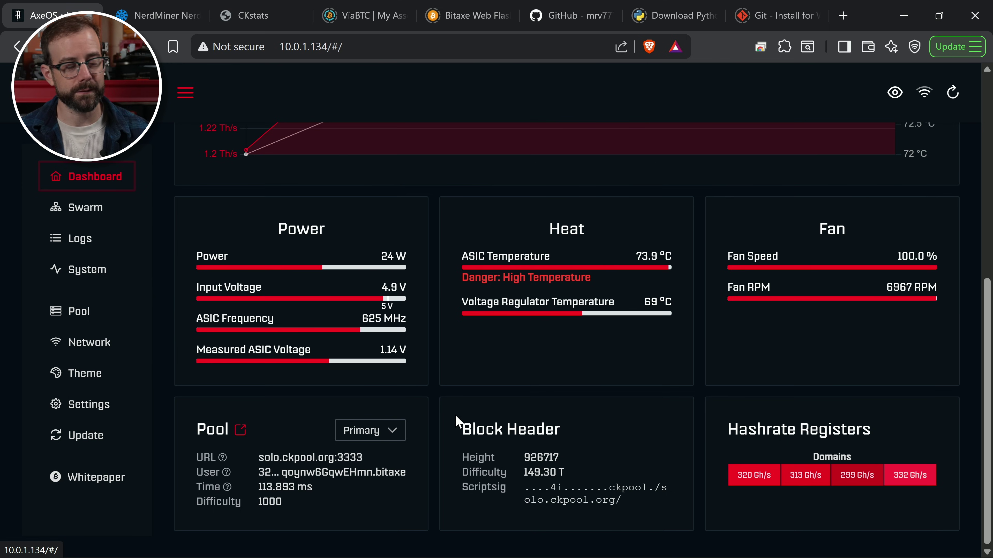
scroll(164, 396, "up", 8)
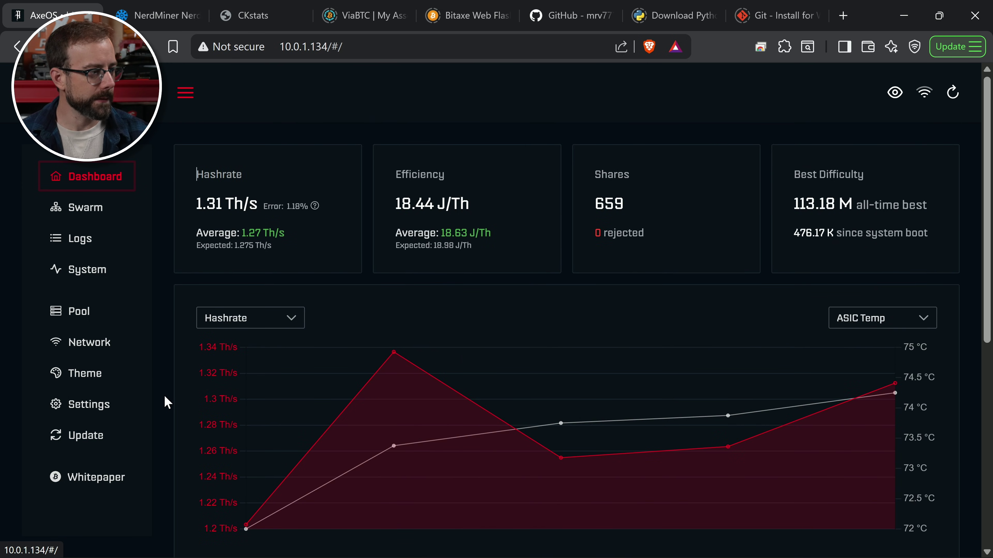
scroll(164, 397, "down", 8)
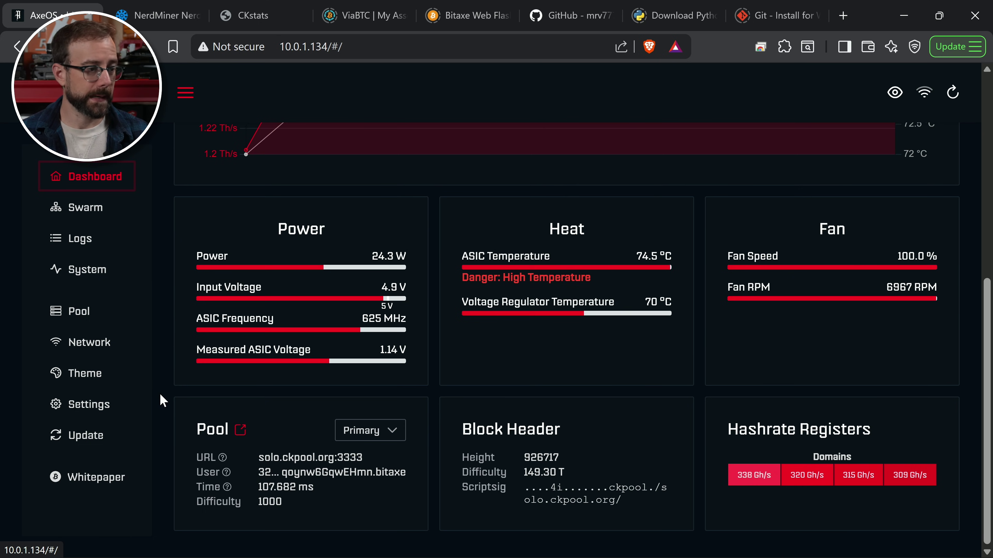
scroll(162, 401, "up", 8)
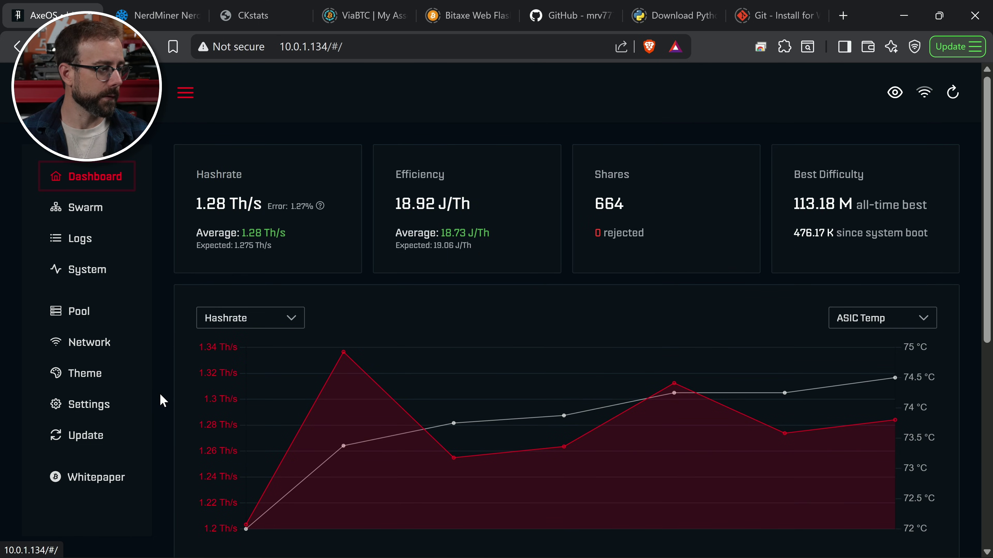
Choose 1100 from the core voltage presets in Settings and save it.
left_click(95, 408)
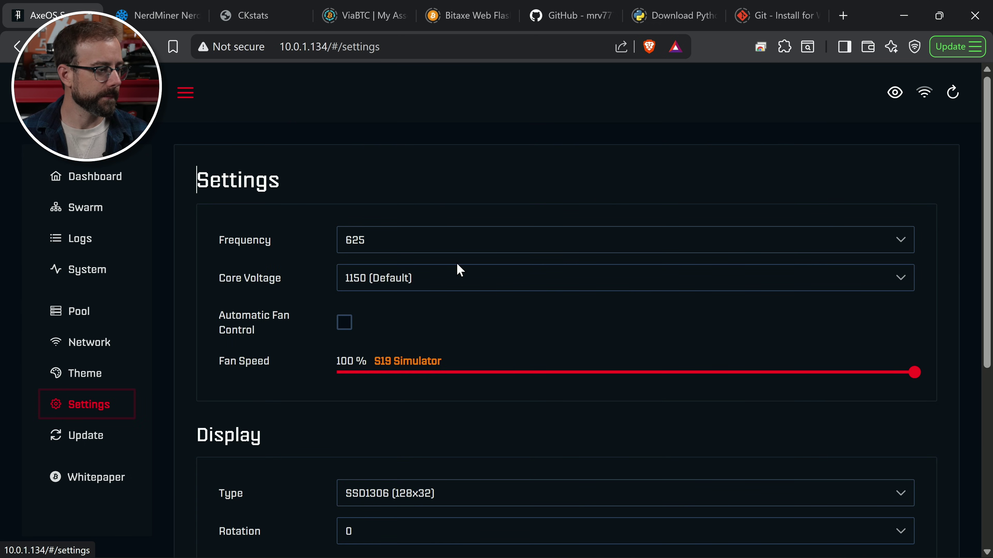
left_click(427, 287)
left_click(391, 355)
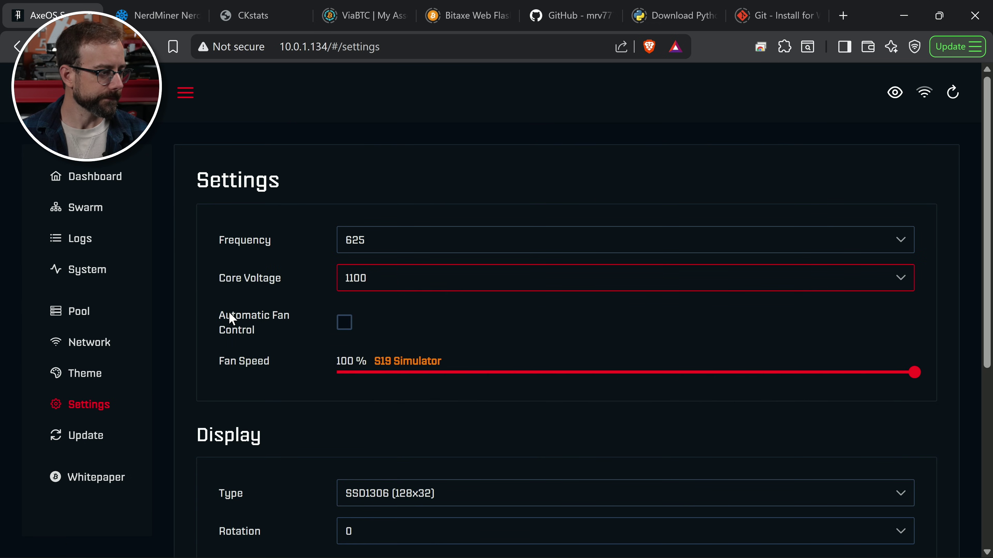
scroll(232, 319, "down", 6)
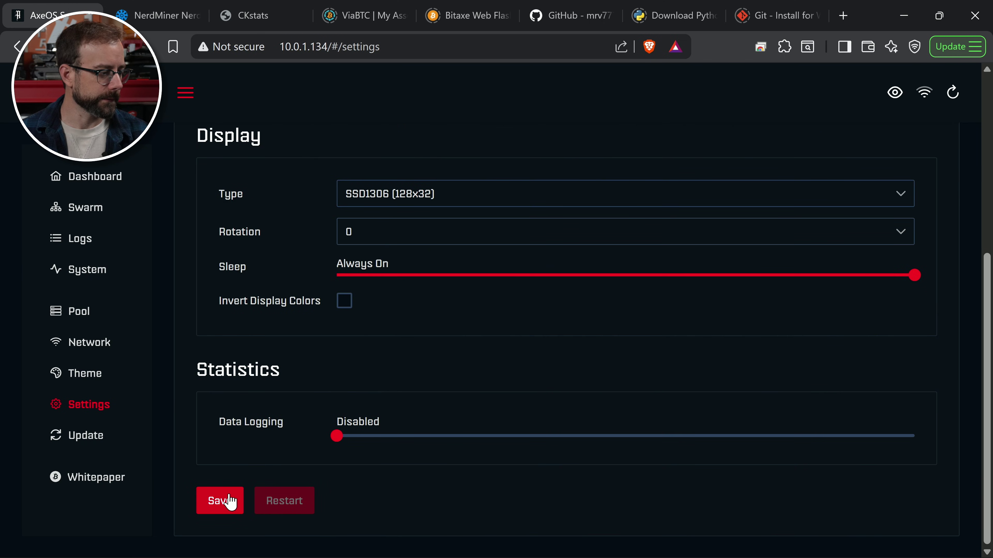
left_click(231, 502)
scroll(172, 371, "up", 5)
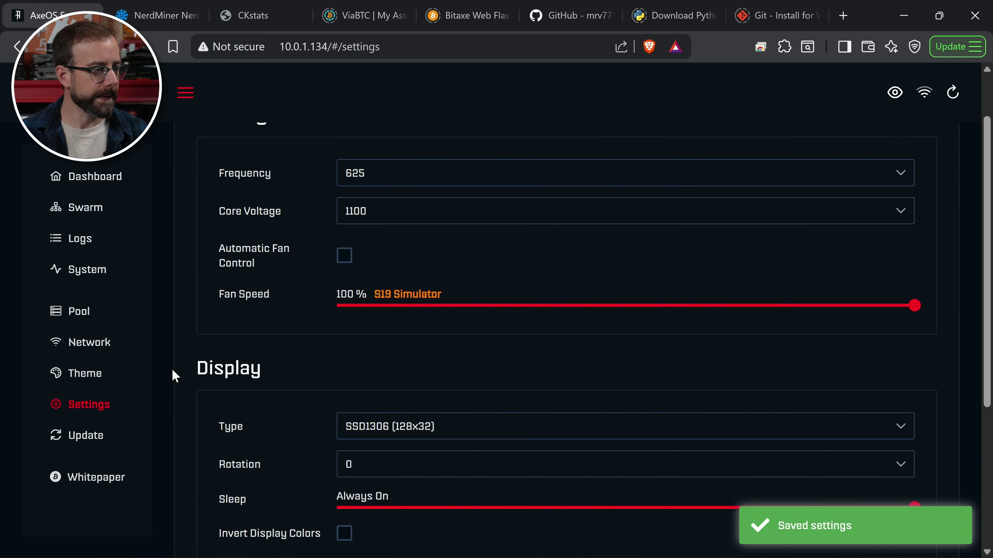
scroll(172, 373, "up", 2)
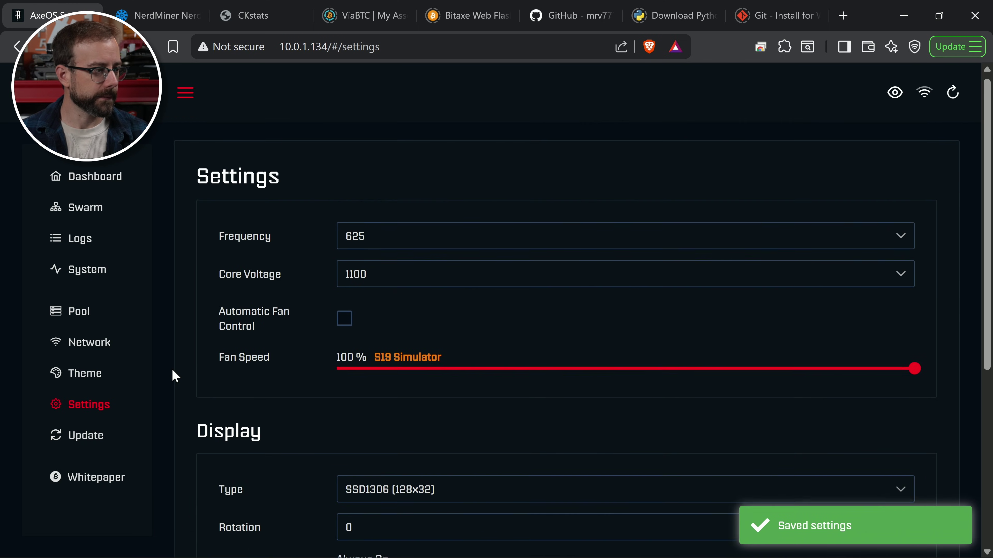
Review the dashboard stats at 625 MHz: 1.26 Th/s, 5.31% error, 16.17 J/Th.
left_click(106, 180)
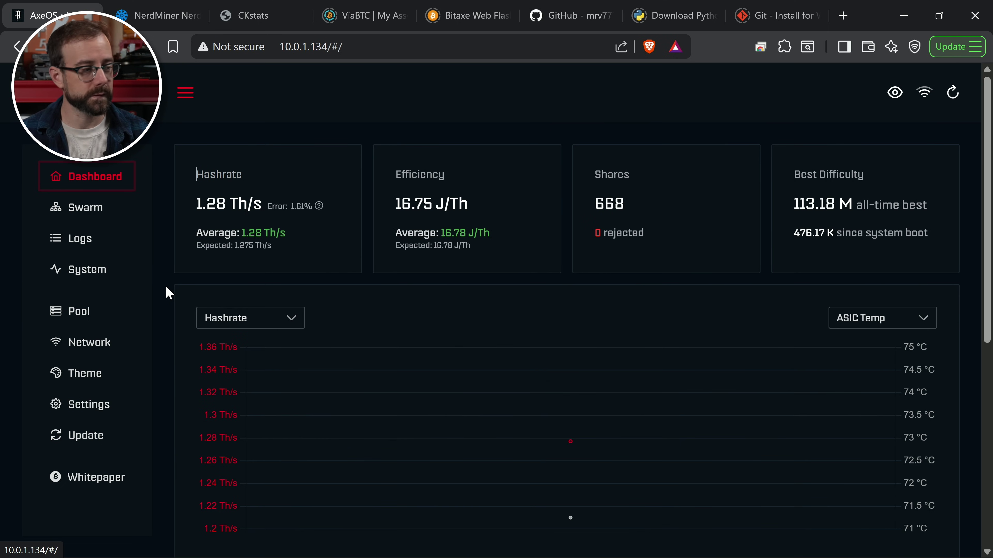
scroll(164, 284, "down", 10)
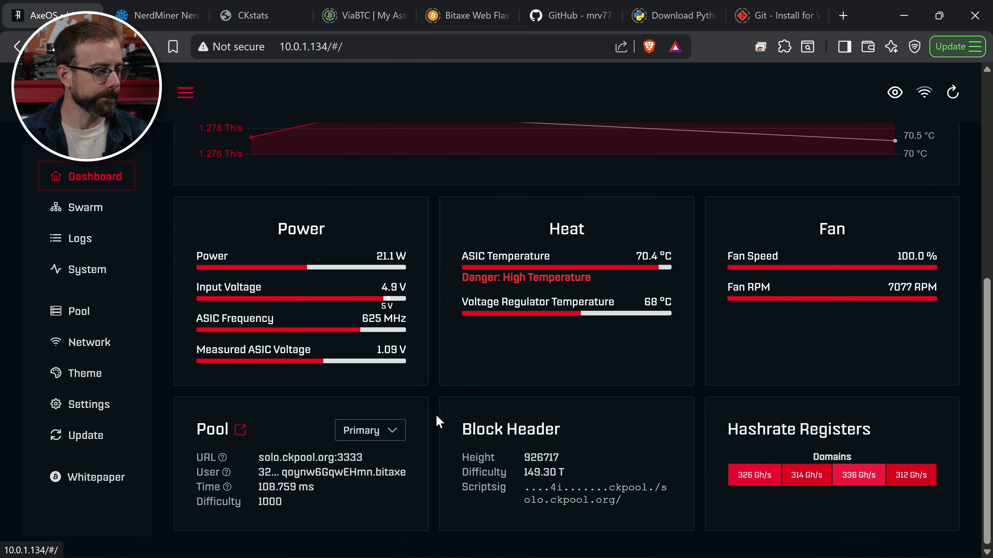
scroll(168, 389, "up", 5)
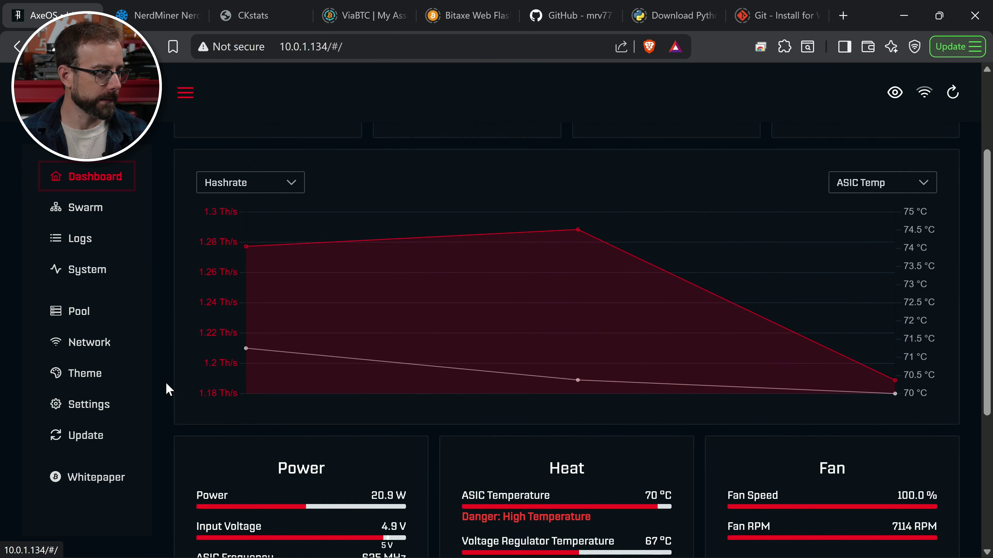
scroll(168, 389, "up", 3)
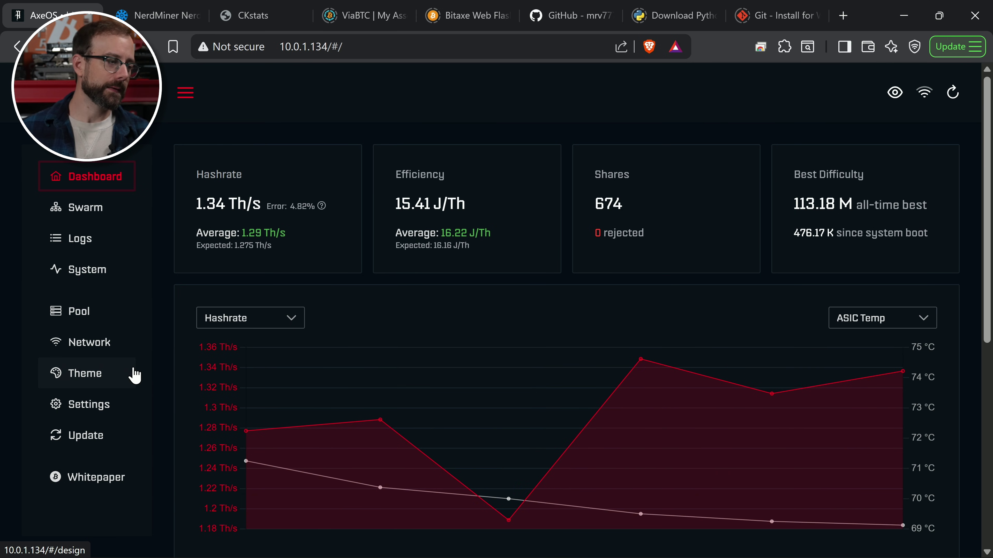
mouse_move(321, 208)
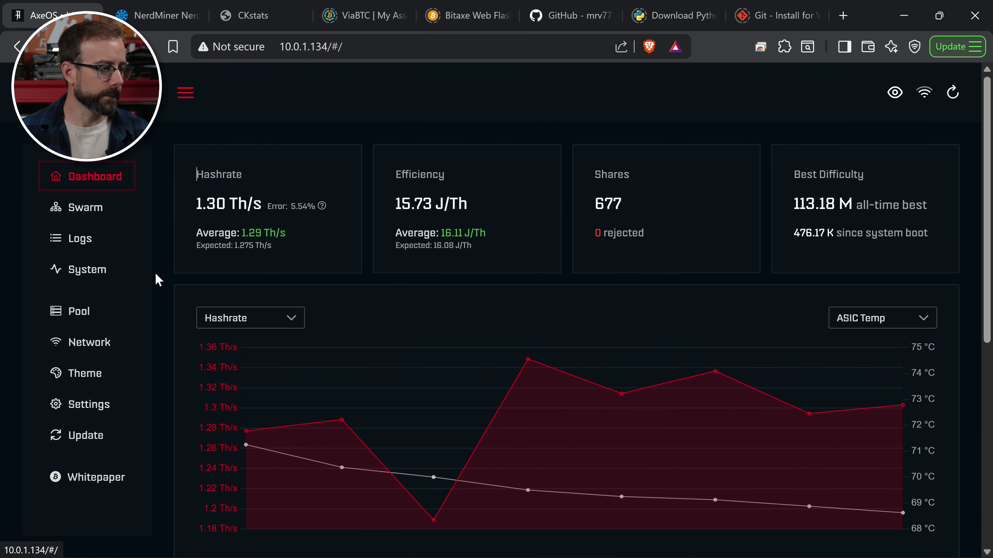
scroll(159, 278, "down", 6)
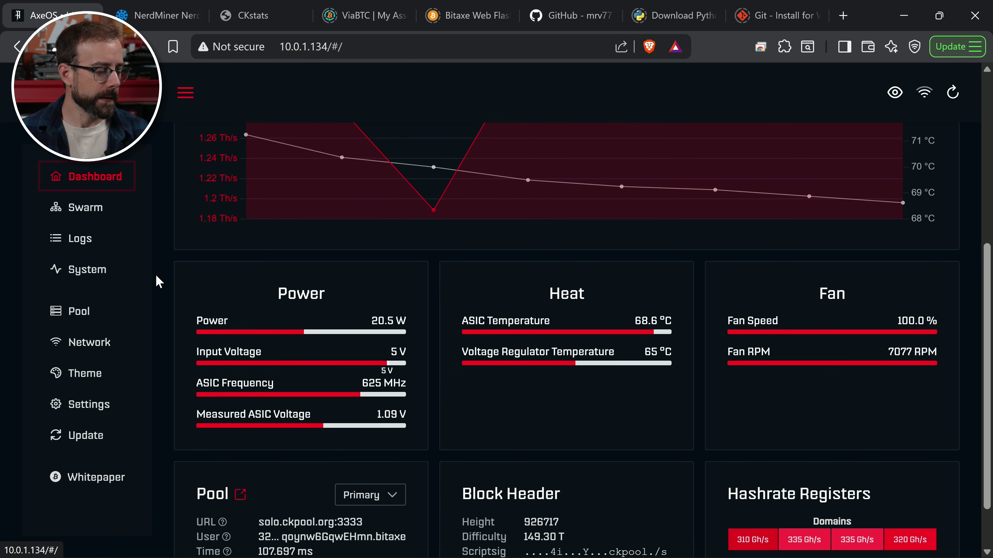
scroll(158, 282, "up", 6)
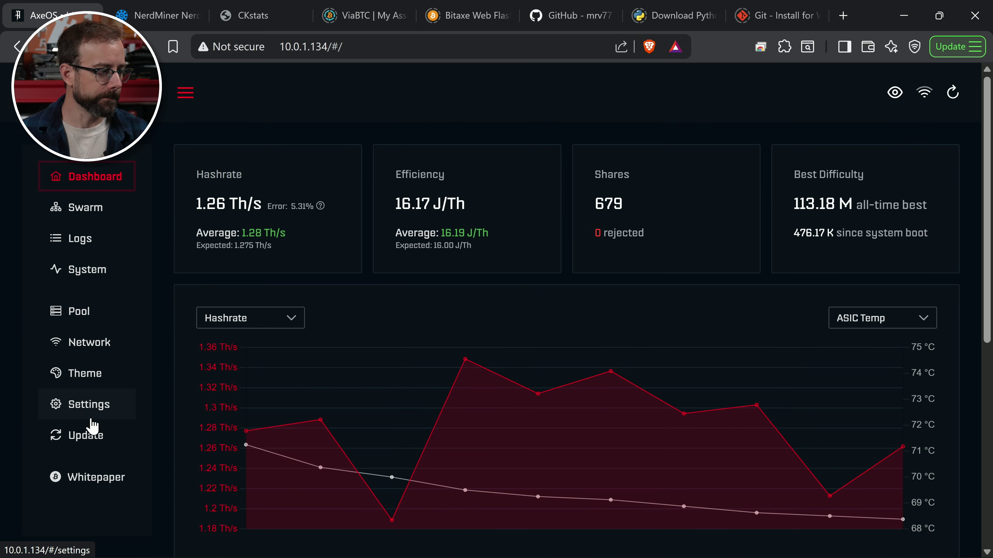
Open Settings and reload it with ?oc= to unlock free-entry core voltage.
left_click(82, 415)
left_click(399, 277)
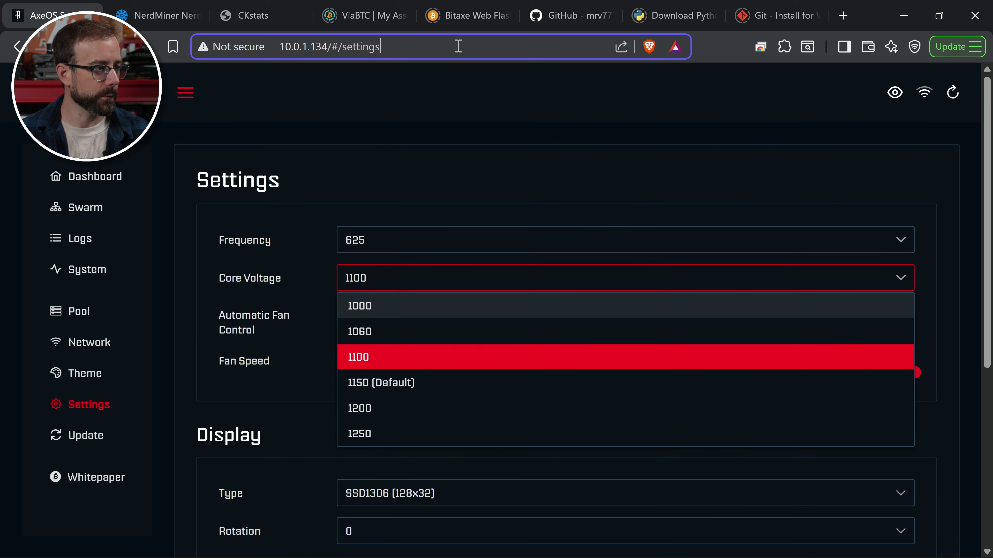
type("?")
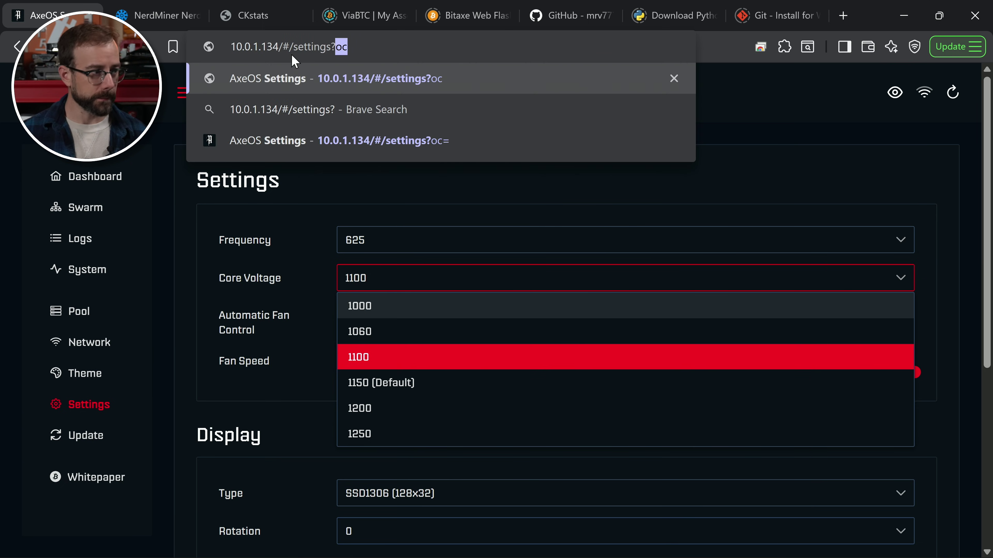
type("oc")
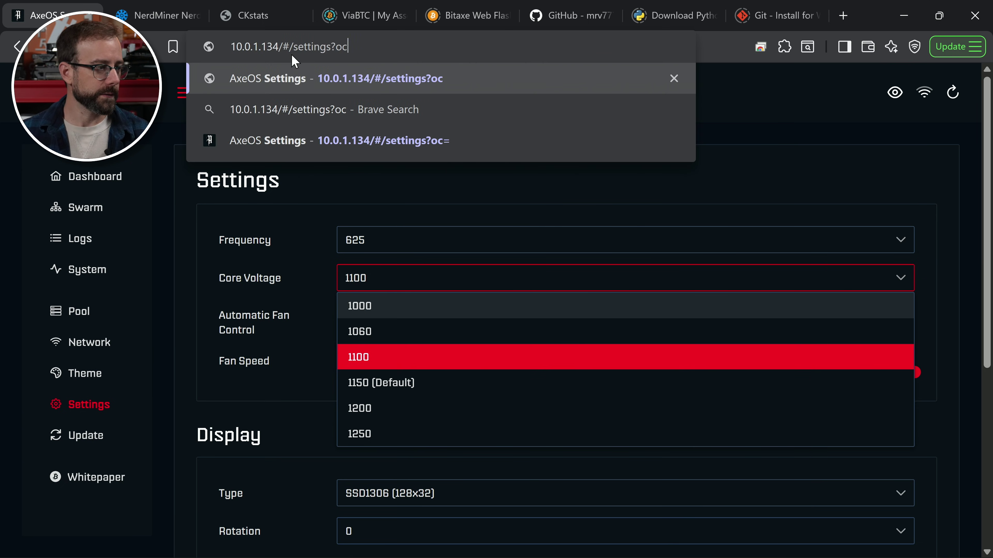
type("=")
key("Return")
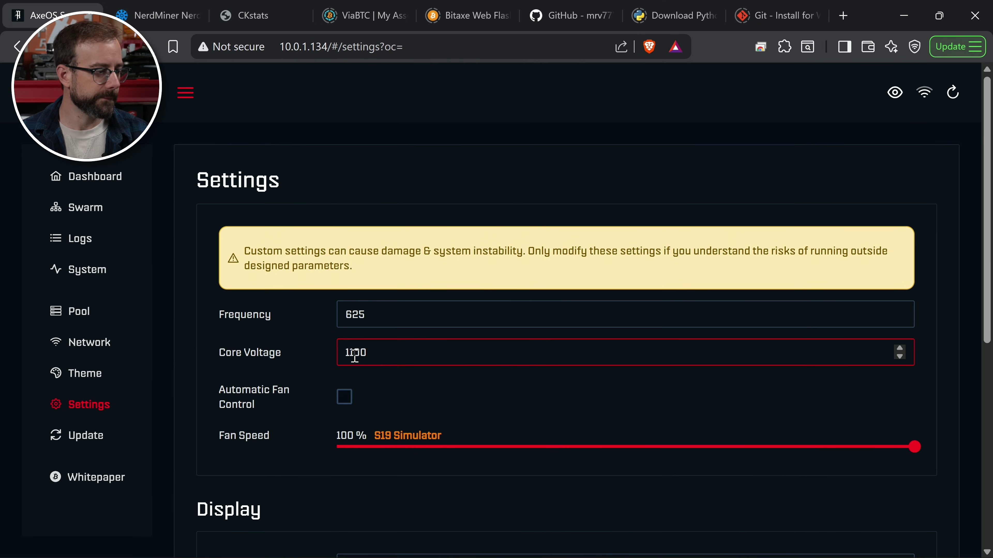
Change the core voltage's last digits to make it 1110 and save.
left_click_drag(354, 354, 378, 355)
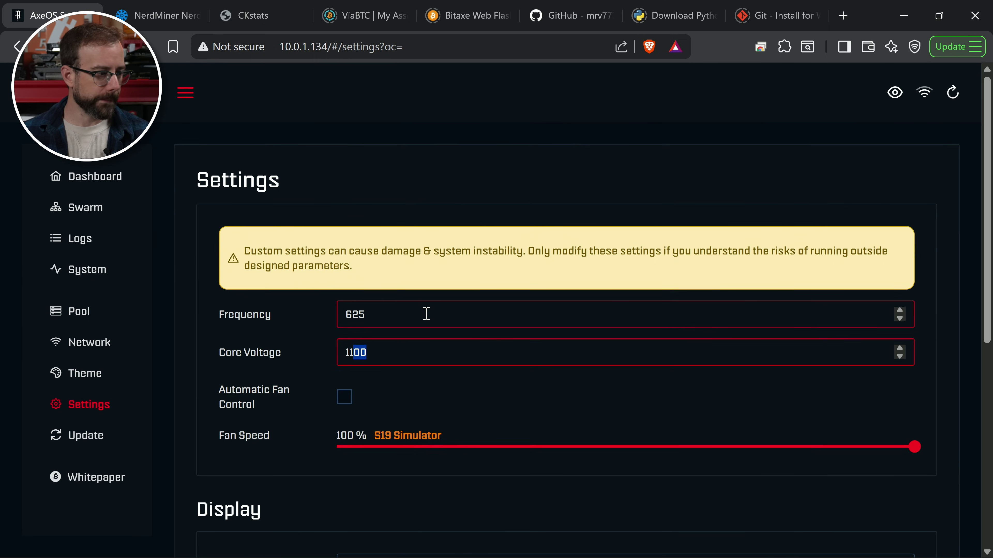
type("1")
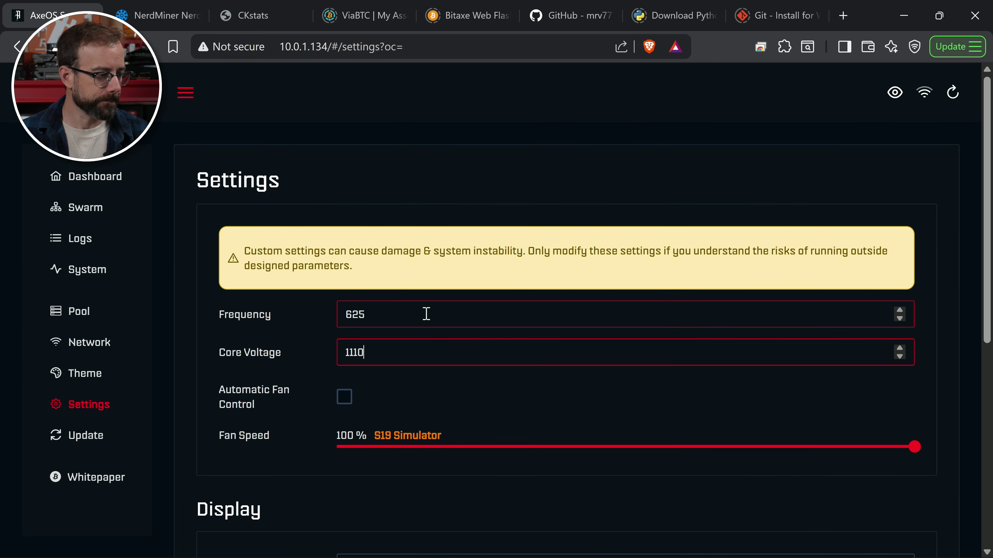
scroll(426, 313, "down", 10)
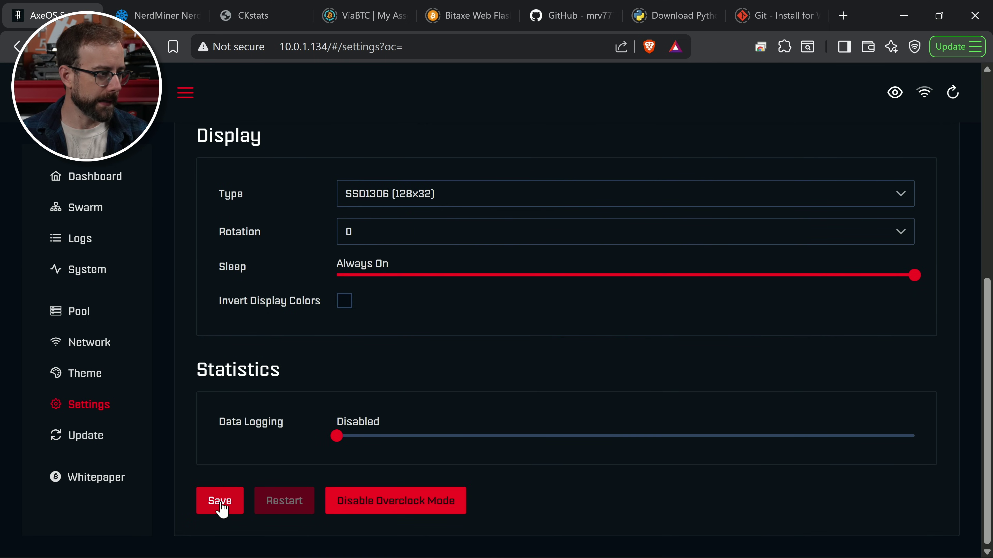
left_click(221, 503)
scroll(176, 415, "up", 10)
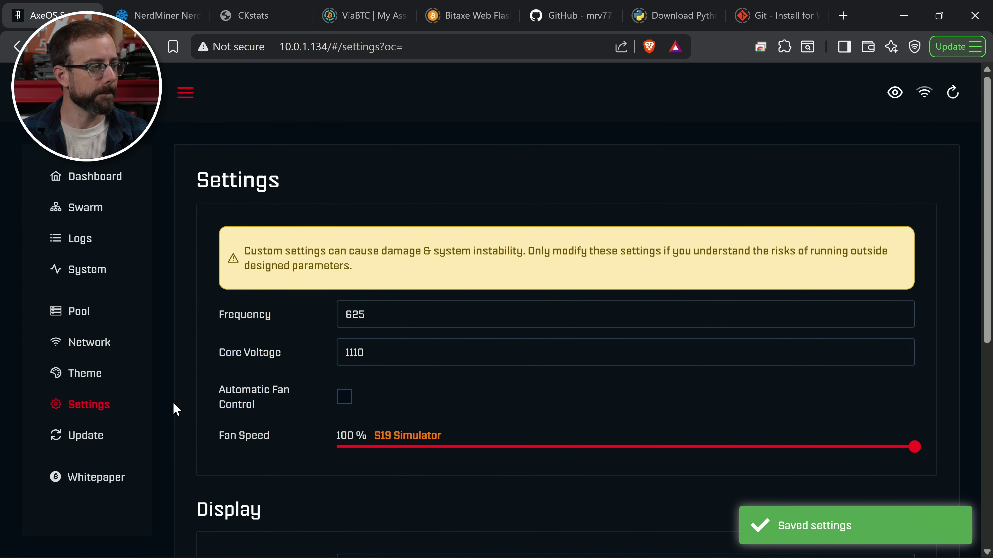
Check the dashboard: 1.34 Th/s, 4.03% error, 15.35 J/Th, 696 shares.
left_click(85, 179)
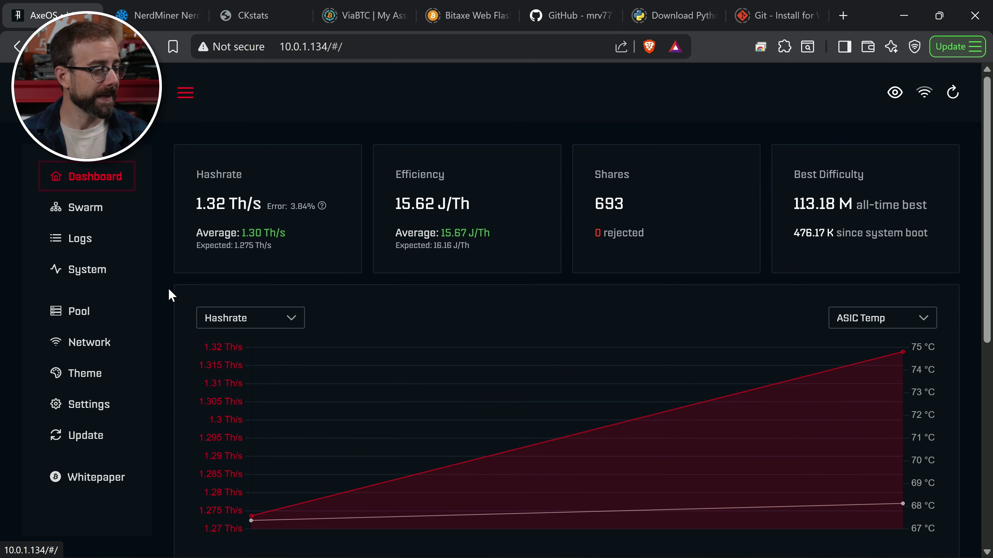
scroll(171, 295, "down", 5)
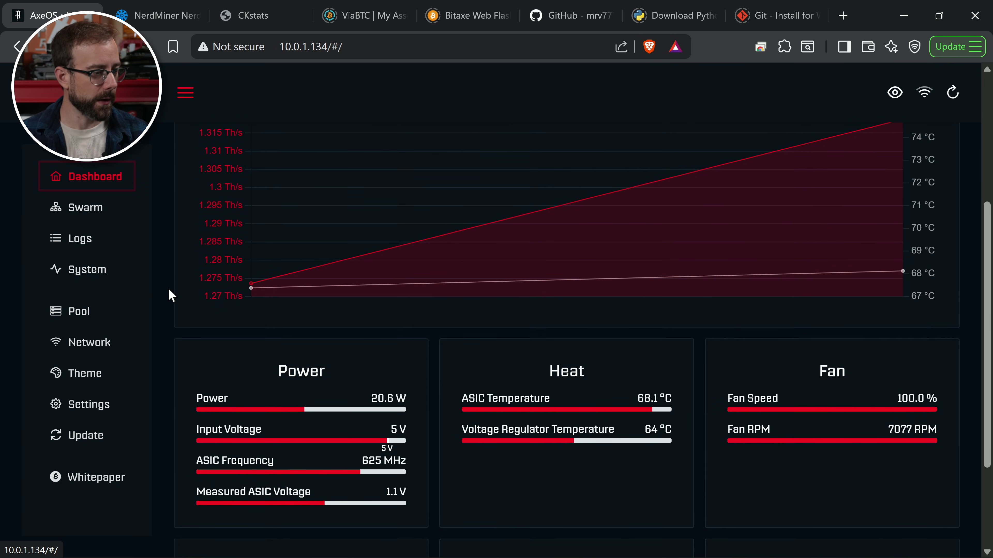
scroll(694, 417, "down", 2)
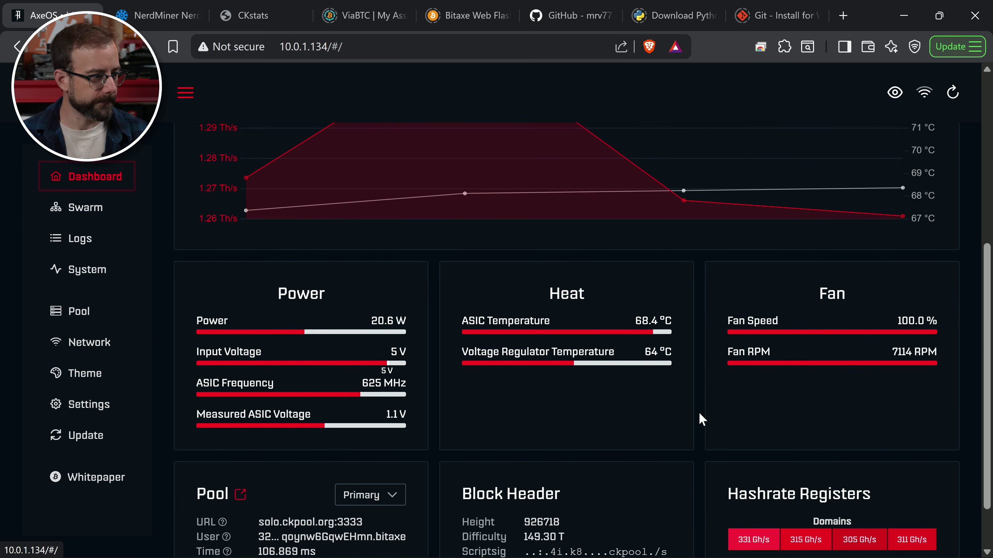
scroll(164, 365, "up", 7)
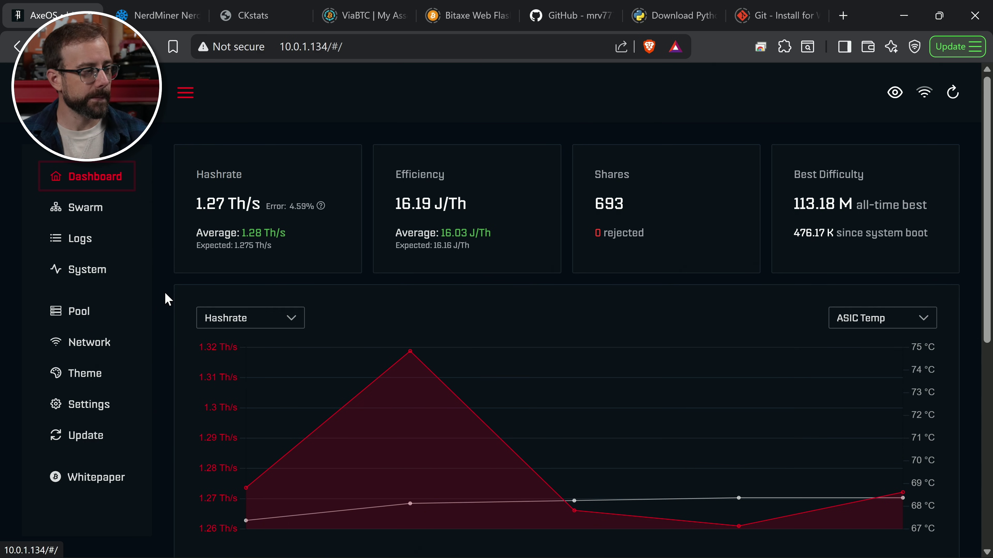
scroll(166, 300, "down", 8)
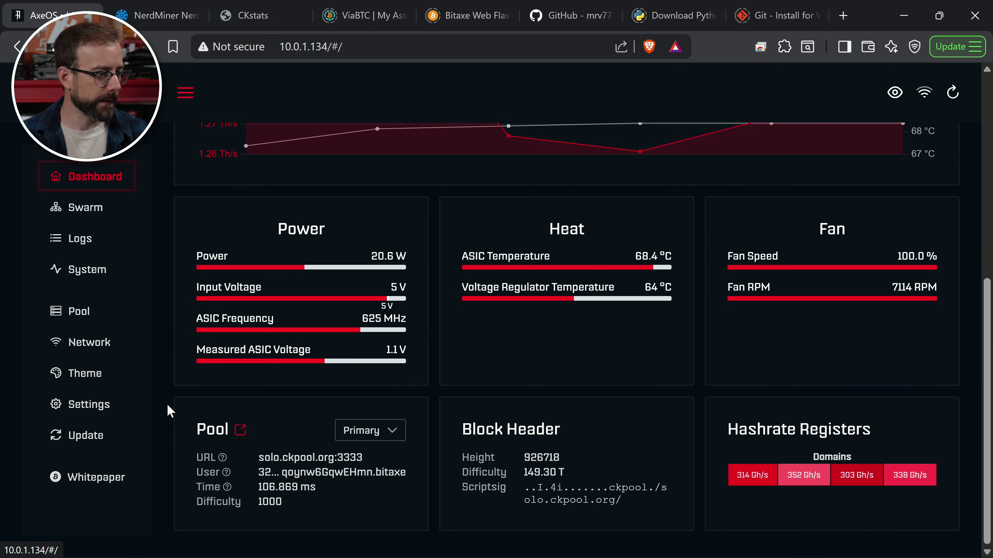
scroll(169, 411, "up", 10)
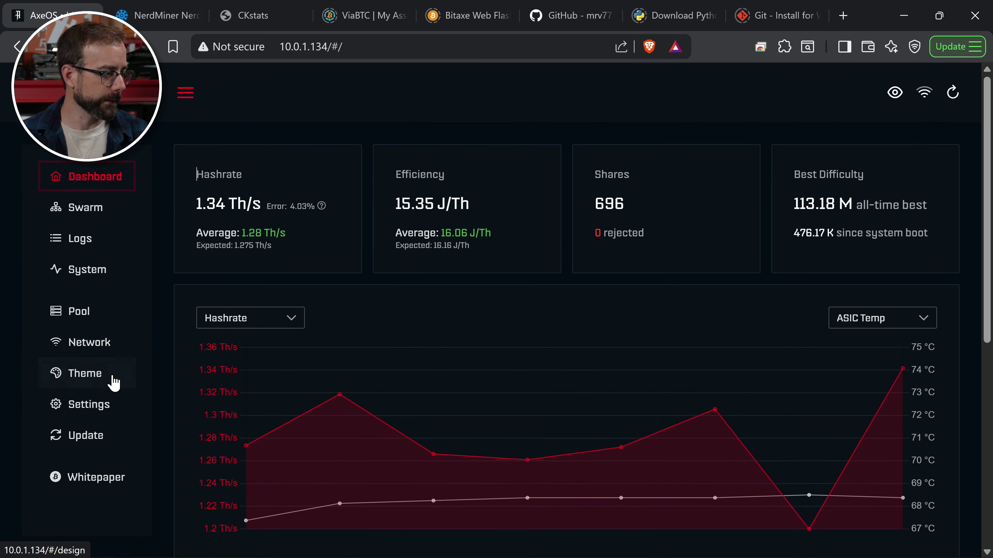
Edit the core voltage in Settings to 1115 and save it.
left_click(89, 404)
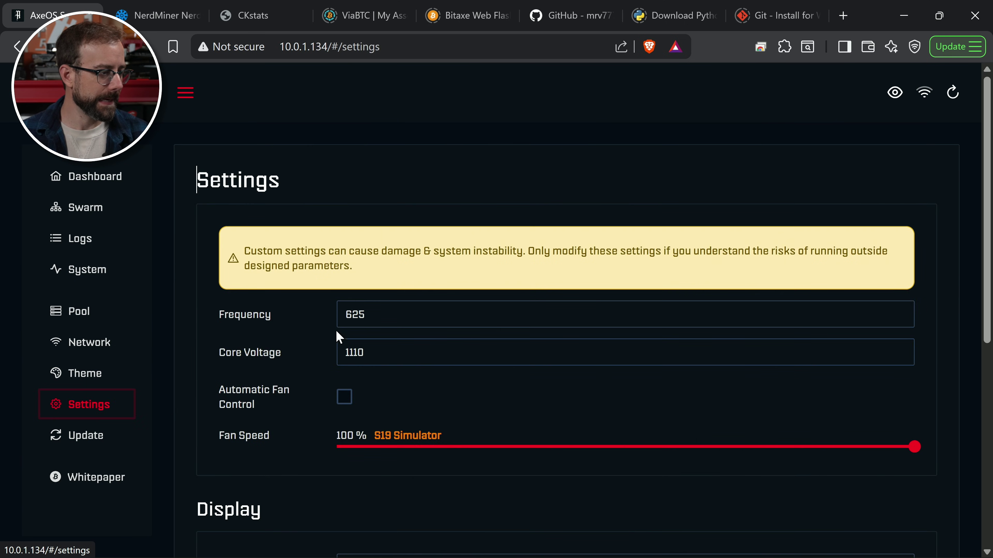
left_click_drag(357, 353, 368, 352)
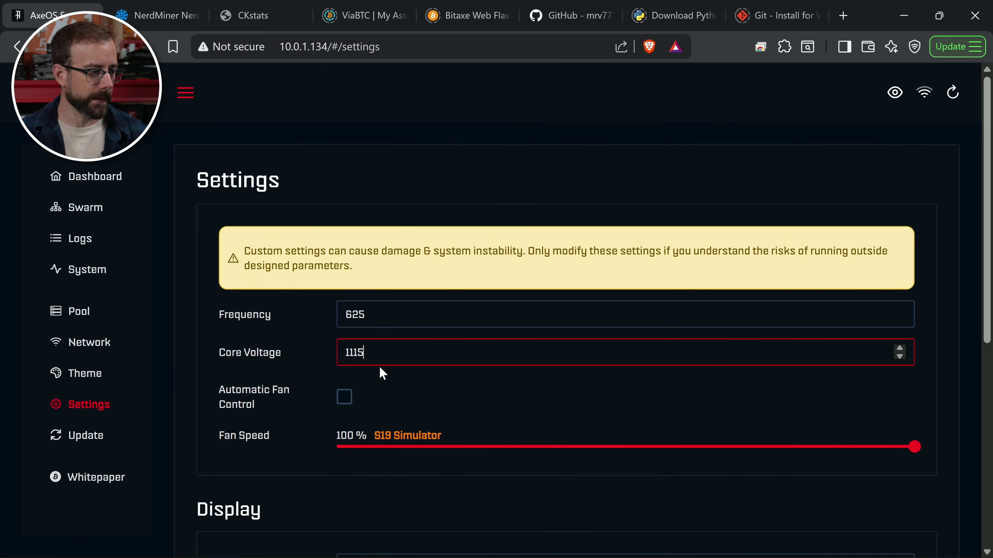
scroll(383, 374, "down", 10)
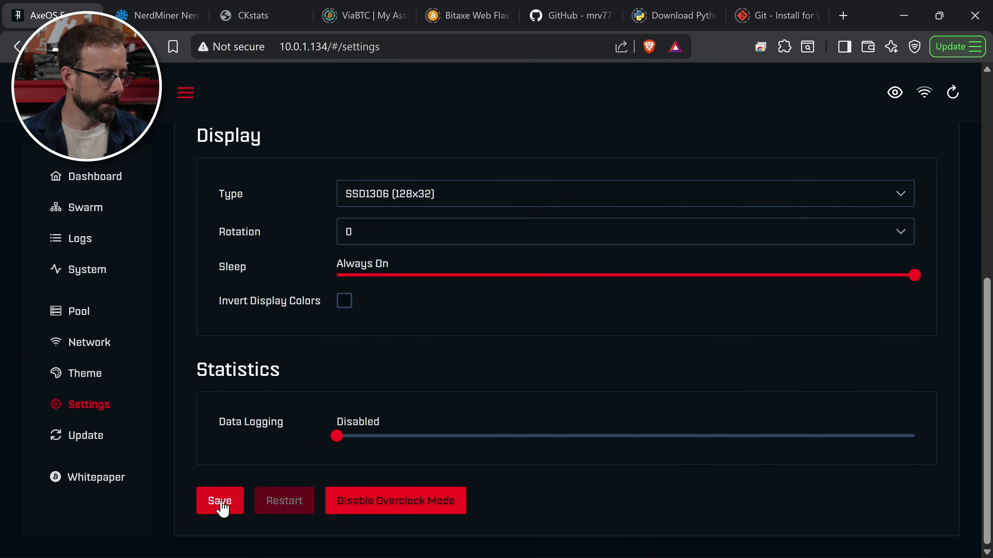
left_click(220, 504)
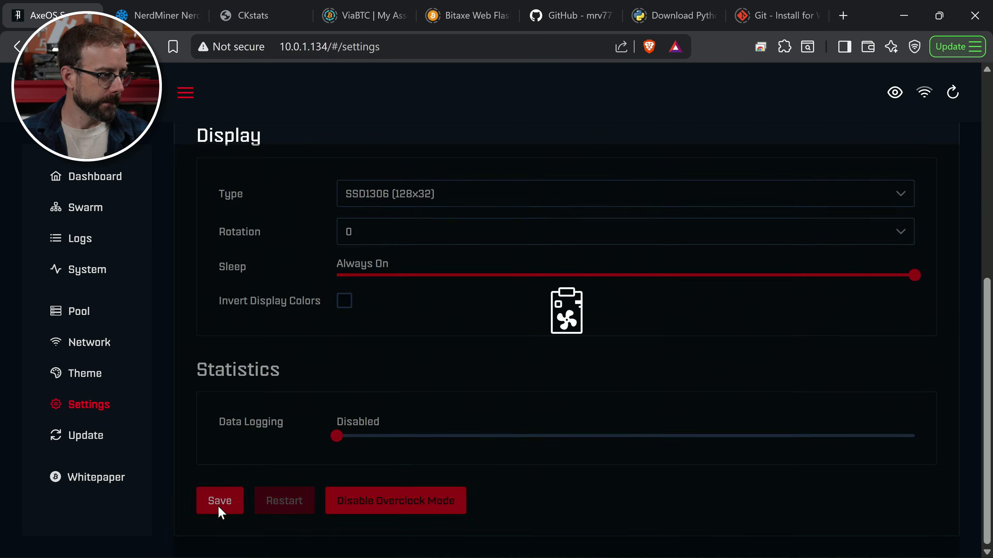
Review the dashboard: 1.27 Th/s, 3.53% error, 16.51 J/Th, 709 shares.
left_click(106, 181)
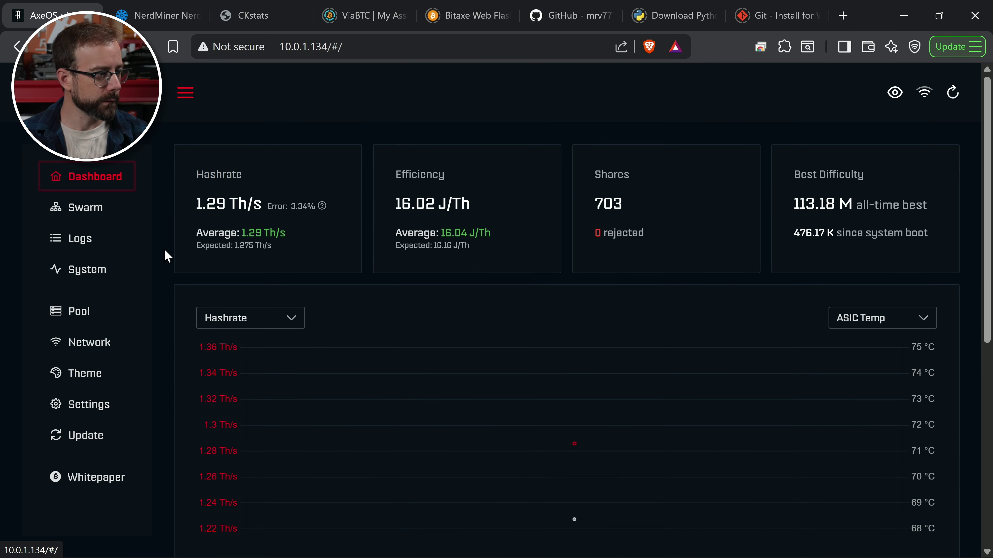
scroll(167, 256, "down", 10)
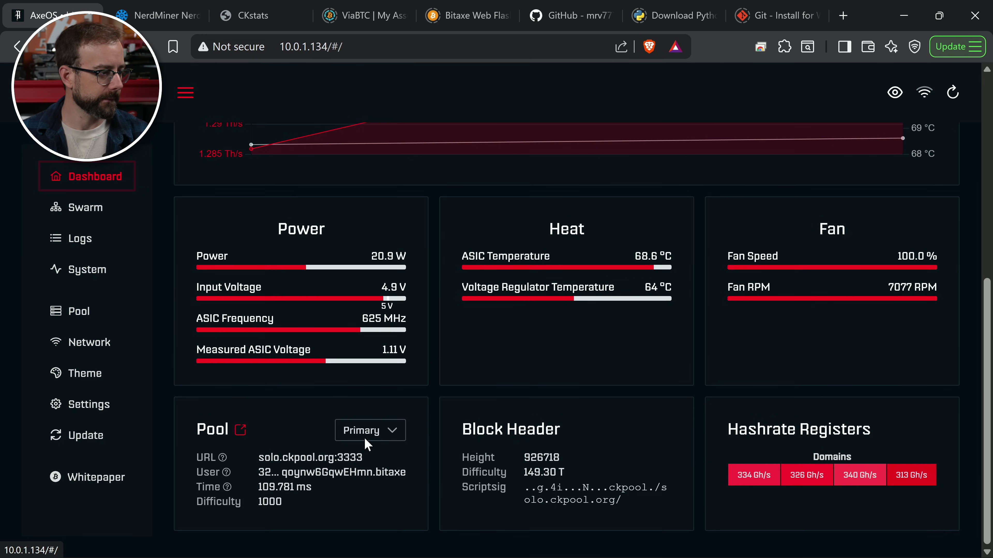
scroll(166, 437, "up", 10)
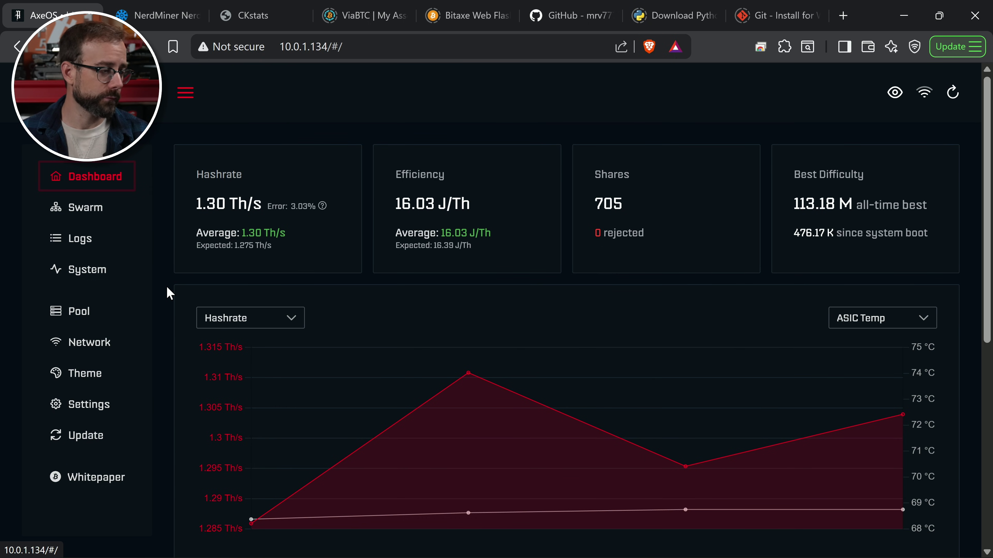
scroll(169, 294, "down", 5)
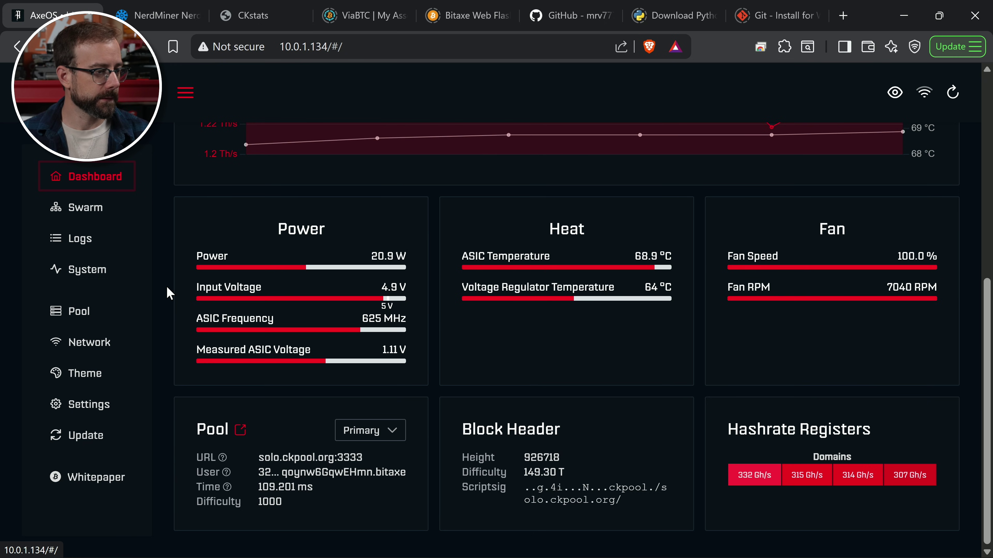
scroll(168, 293, "up", 5)
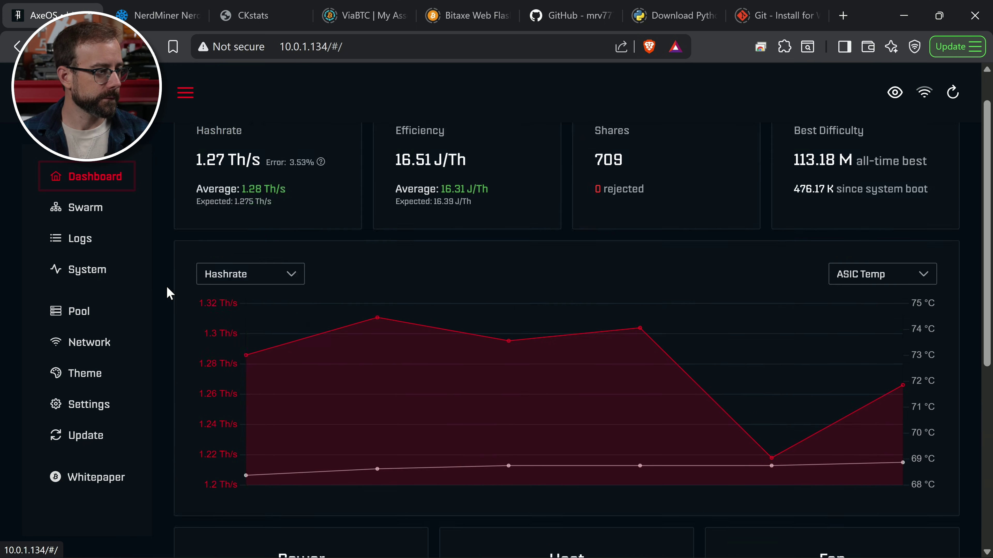
Change the core voltage in Settings from 1115 to 1120 mV and save it.
left_click(94, 413)
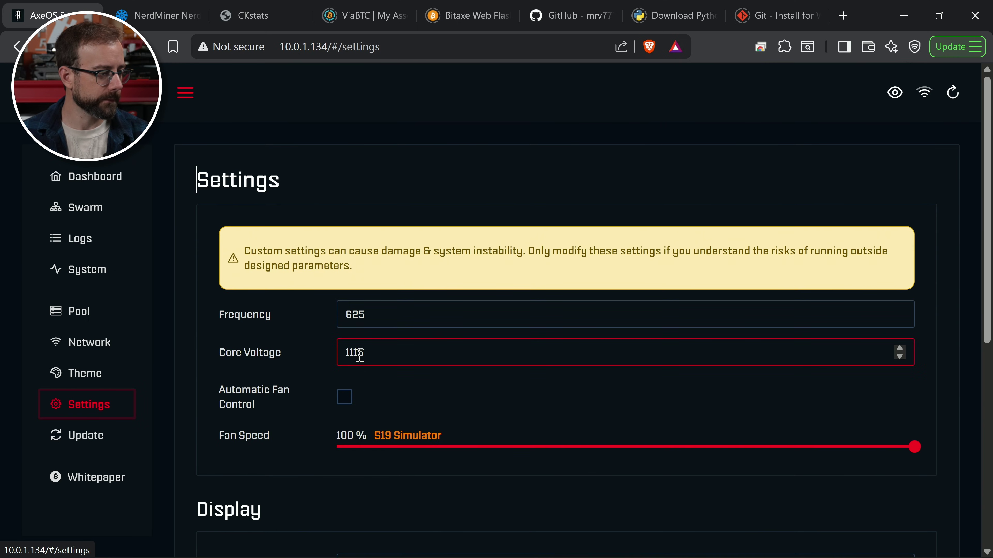
left_click_drag(354, 351, 371, 351)
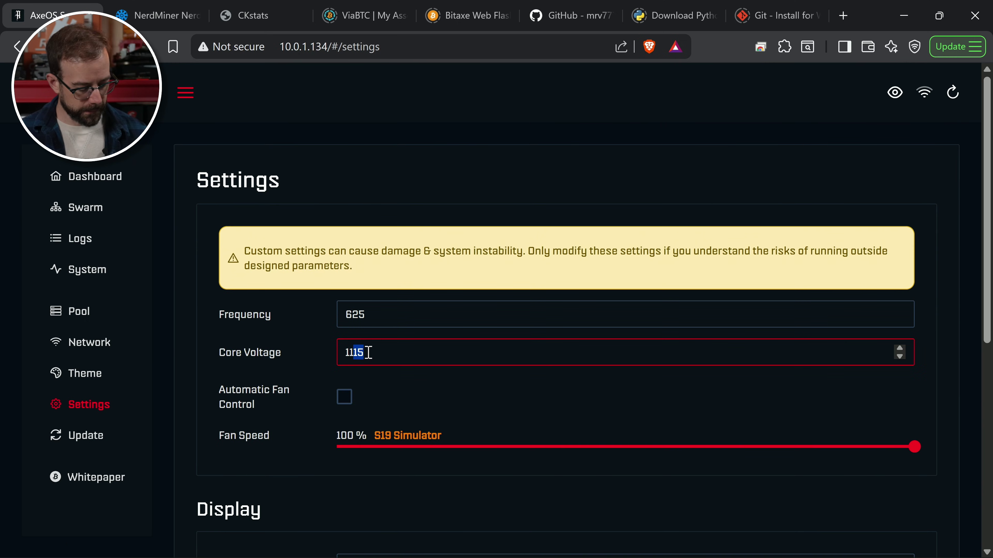
type("20")
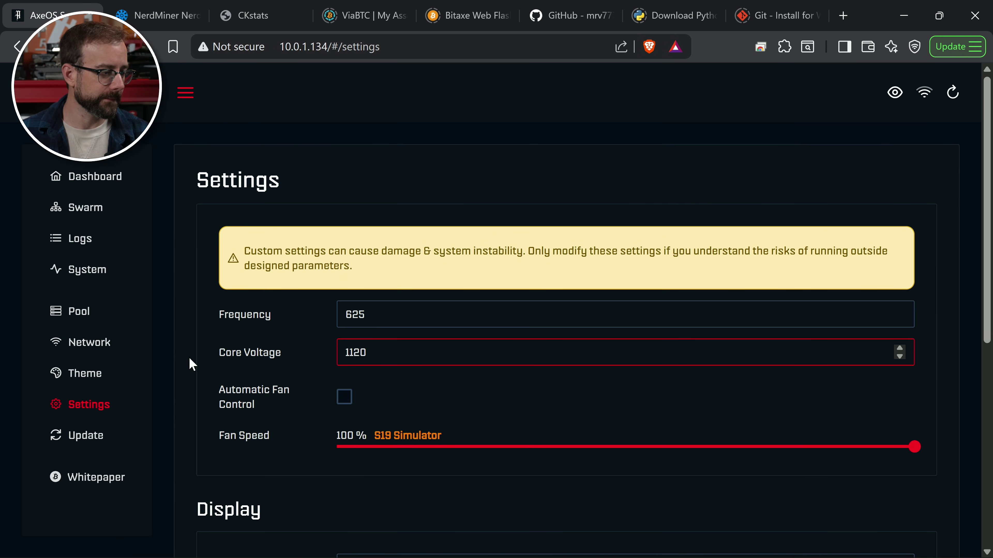
scroll(190, 364, "down", 9)
left_click(220, 515)
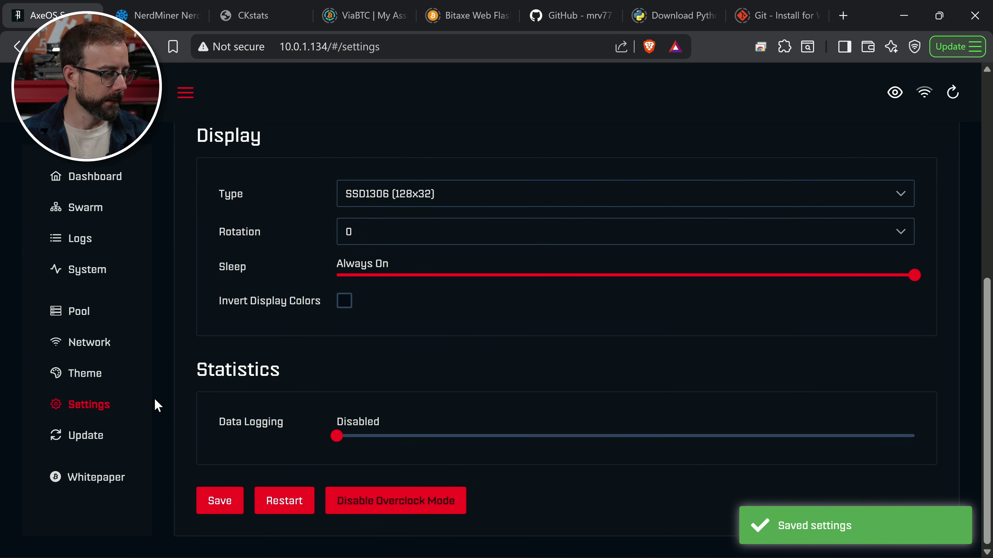
Review the dashboard: 1.22 Th/s at 2.96% error, 17.56 J/Th, 723 shares, none rejected.
scroll(164, 399, "up", 3)
scroll(164, 392, "up", 5)
left_click(106, 184)
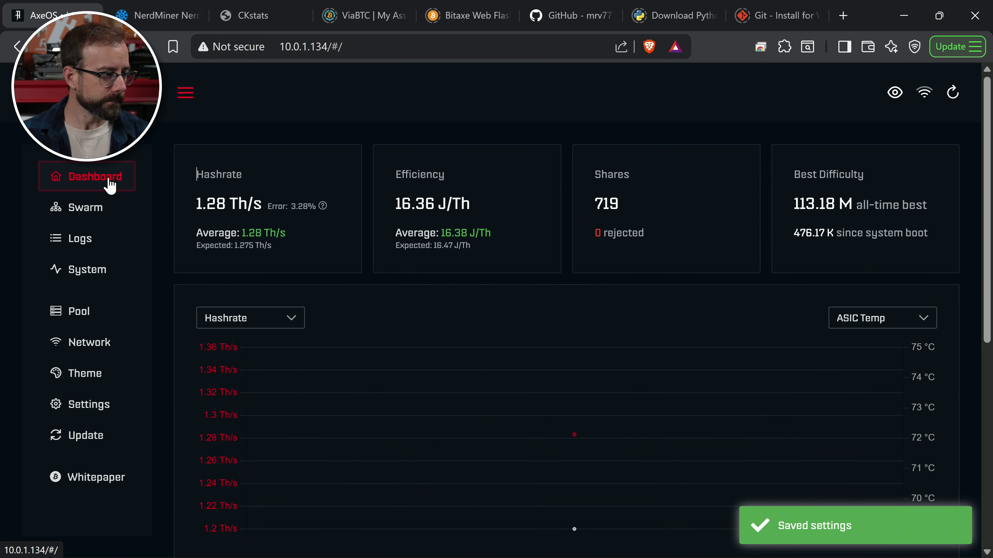
scroll(164, 297, "down", 9)
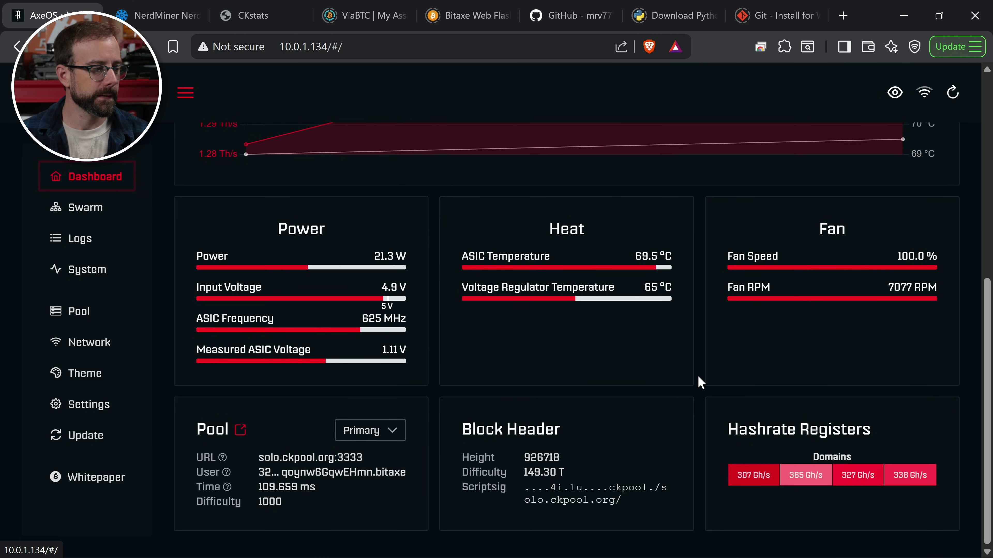
scroll(700, 381, "up", 9)
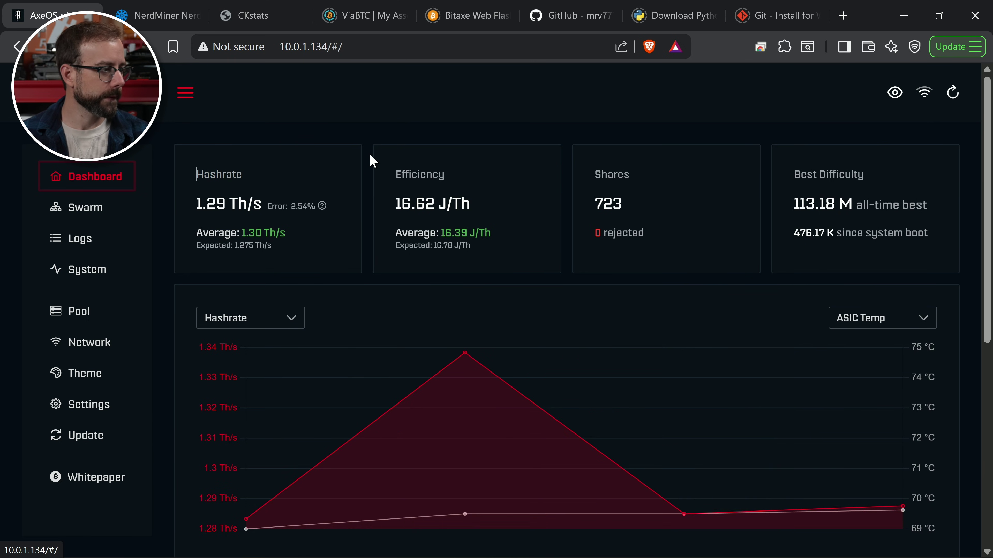
scroll(163, 262, "down", 5)
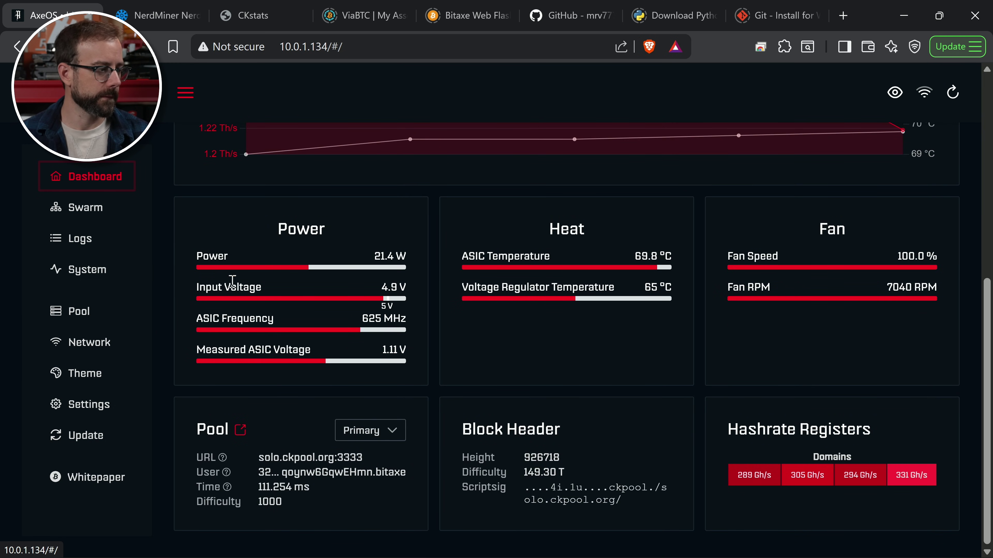
scroll(171, 290, "up", 5)
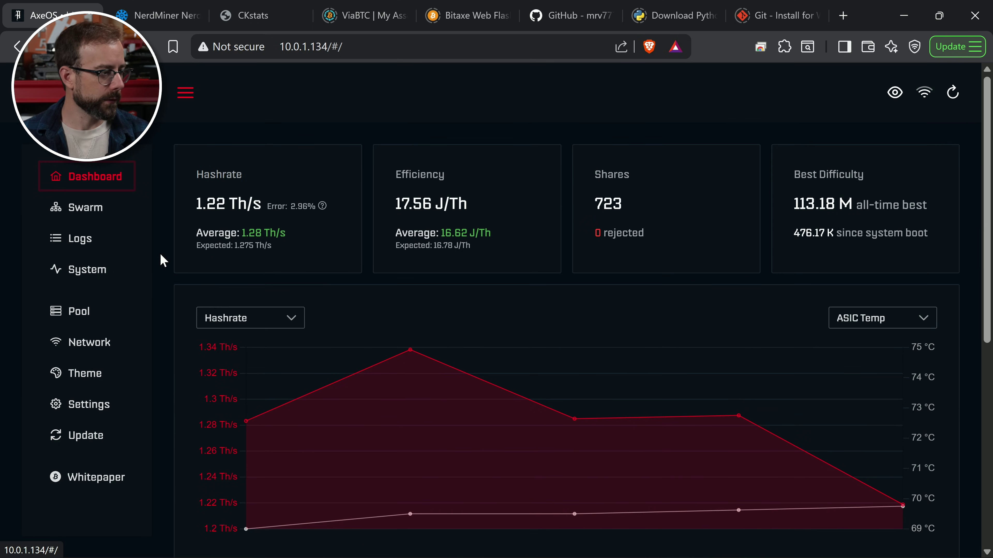